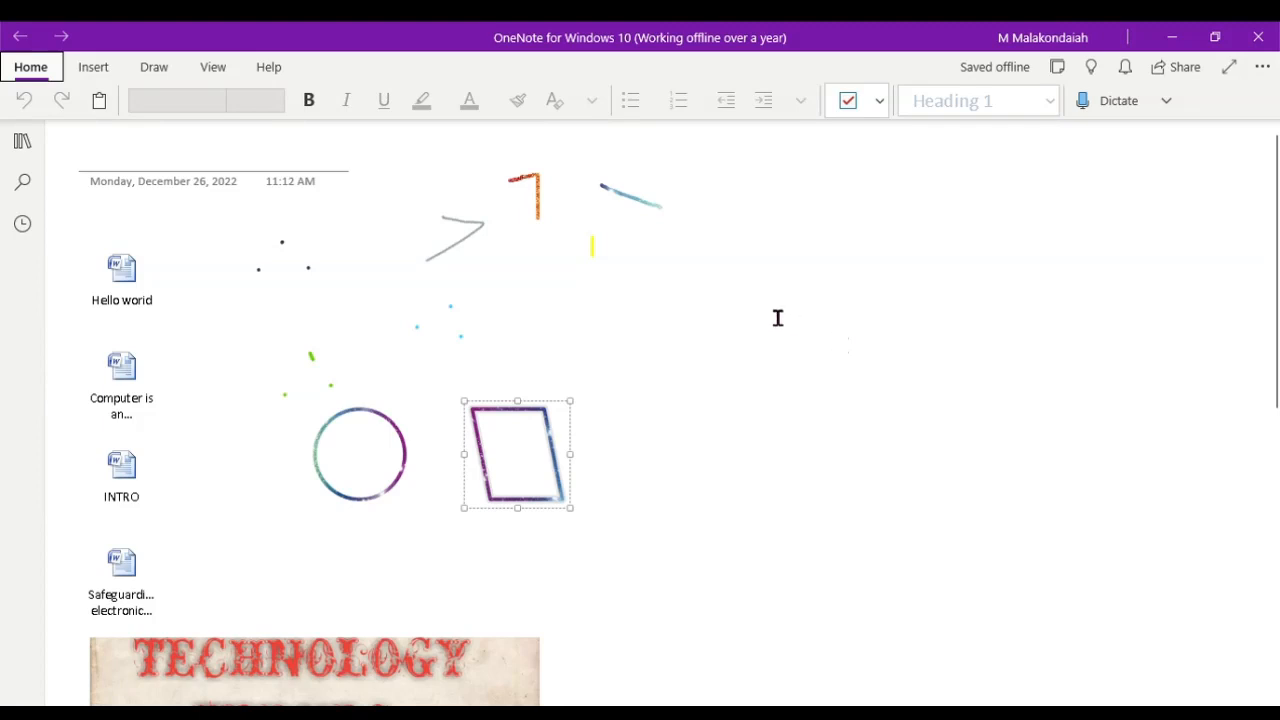
- Look through the Home and Insert commands, including the available table sizes
left_click(25, 68)
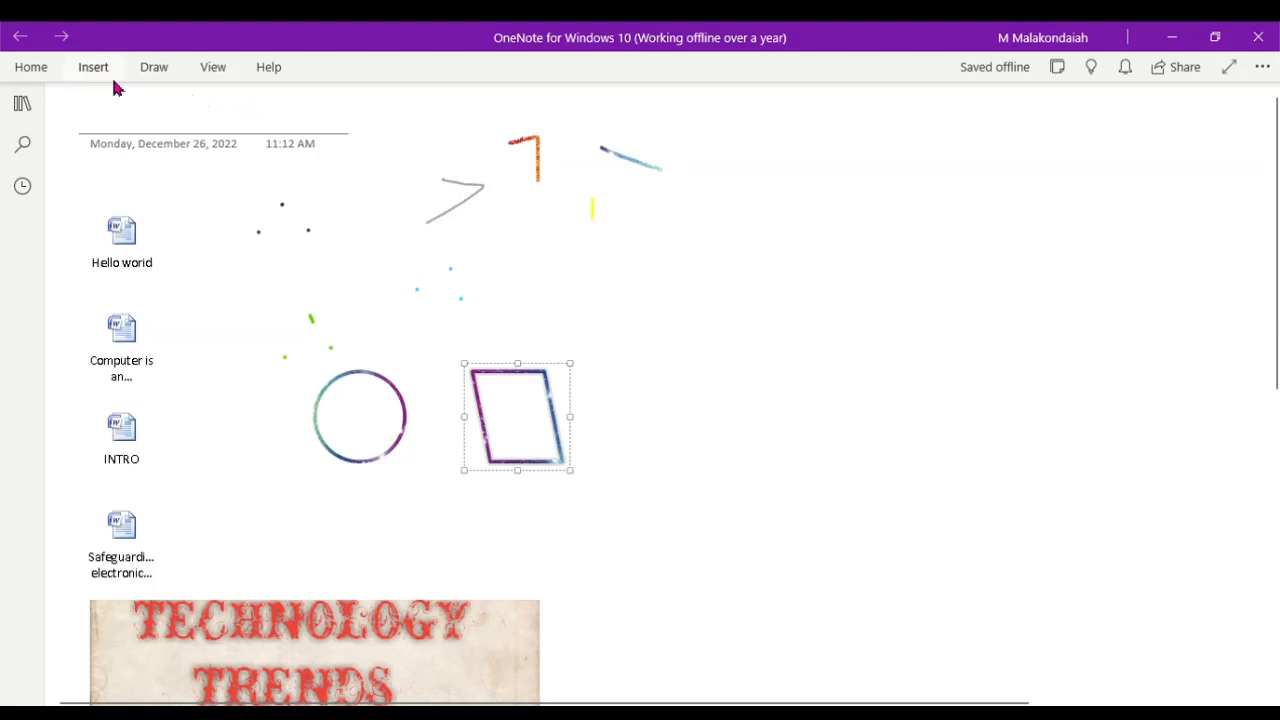
left_click(34, 74)
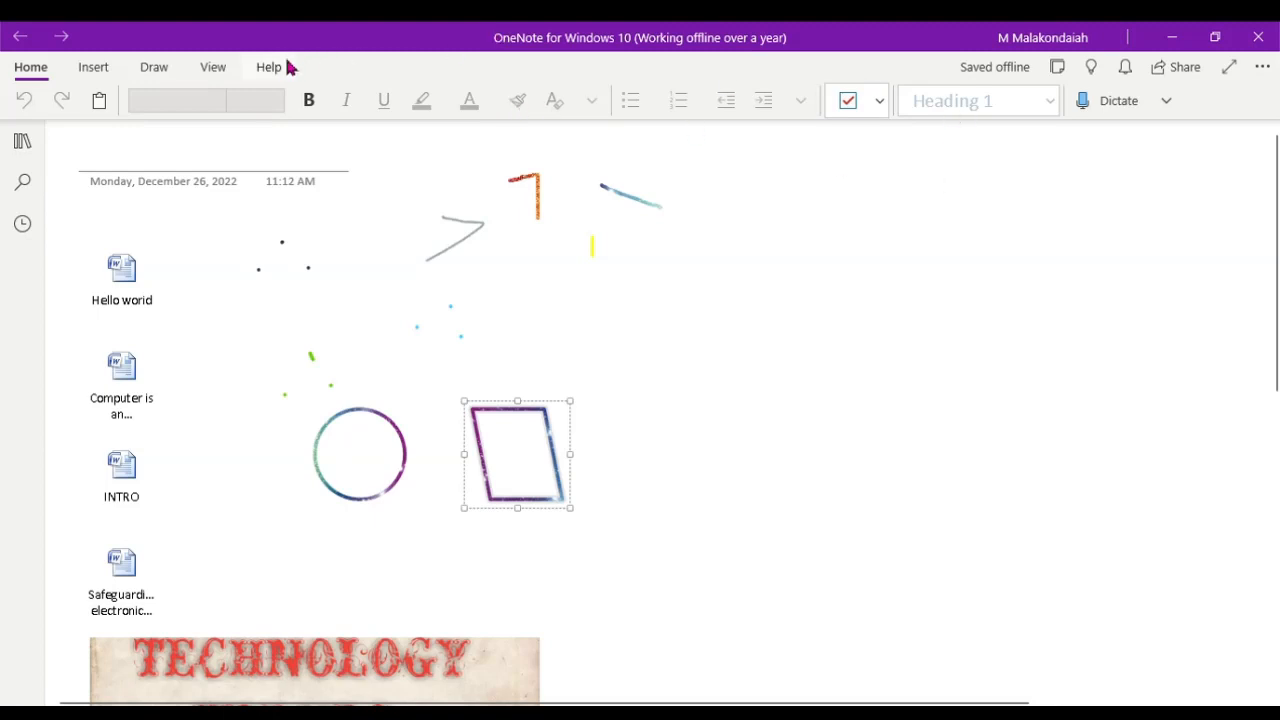
left_click(95, 72)
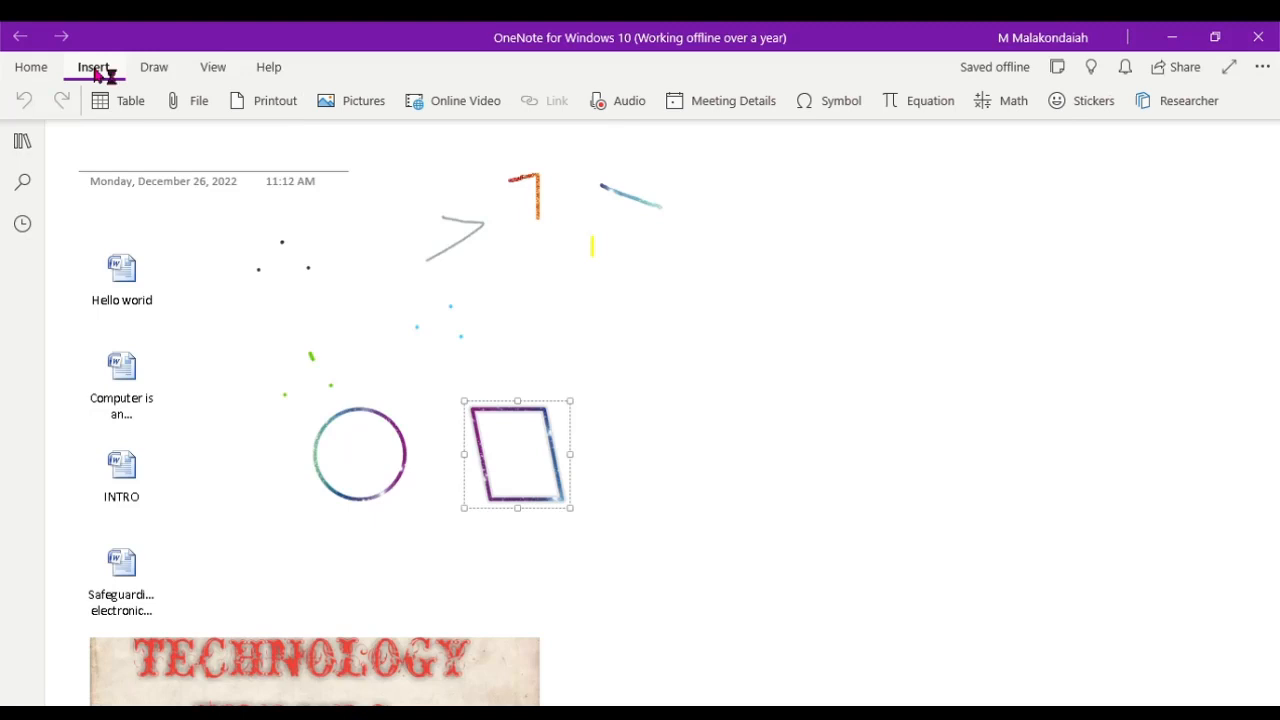
left_click(96, 70)
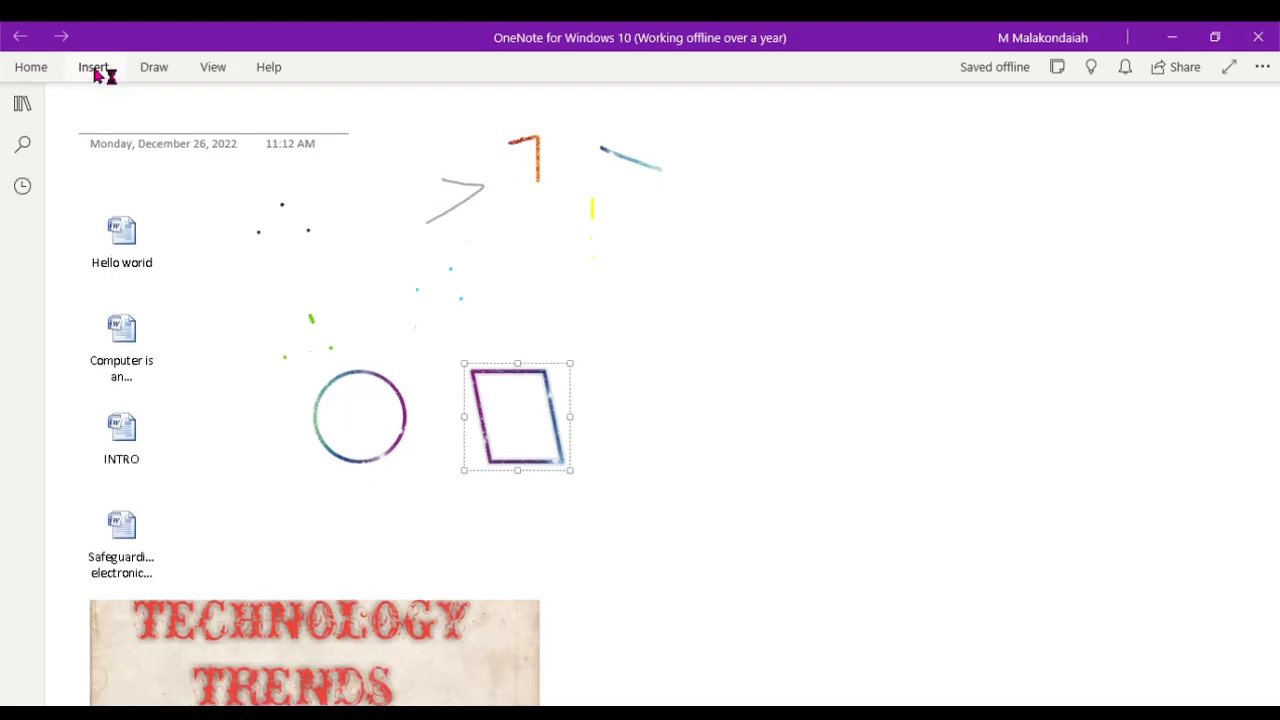
left_click(96, 70)
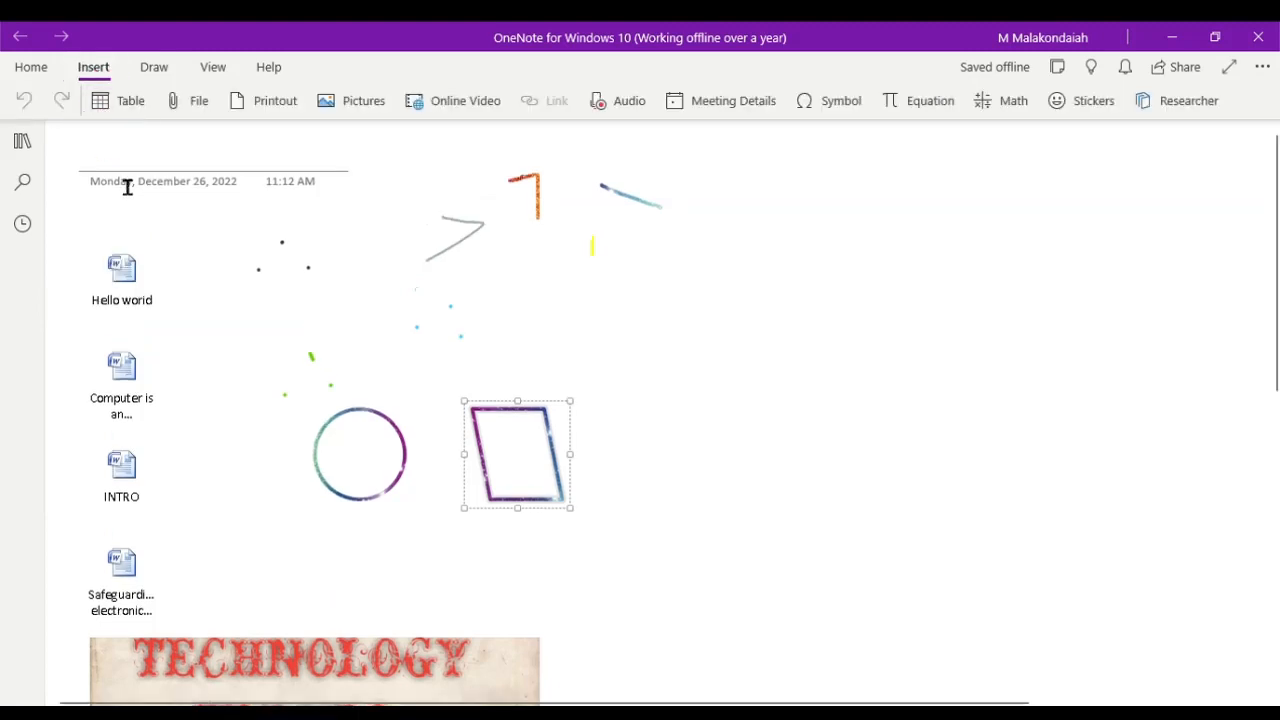
left_click(103, 108)
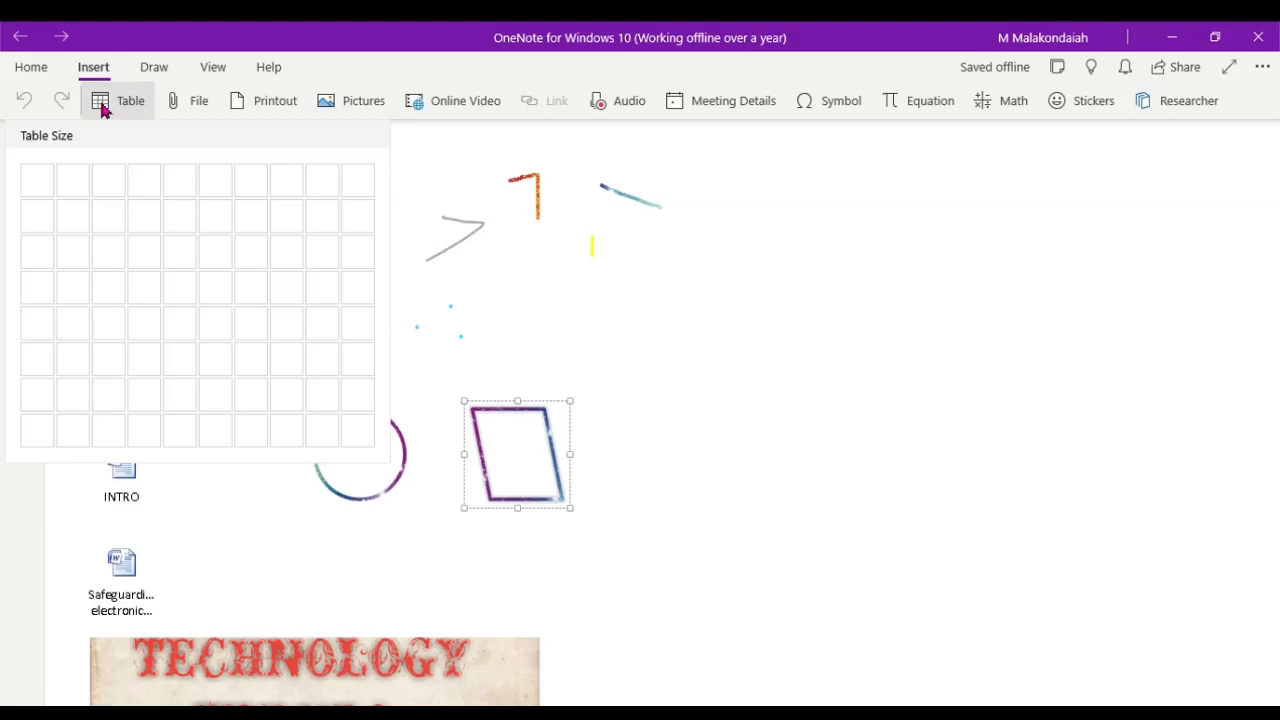
left_click(183, 98)
left_click(183, 99)
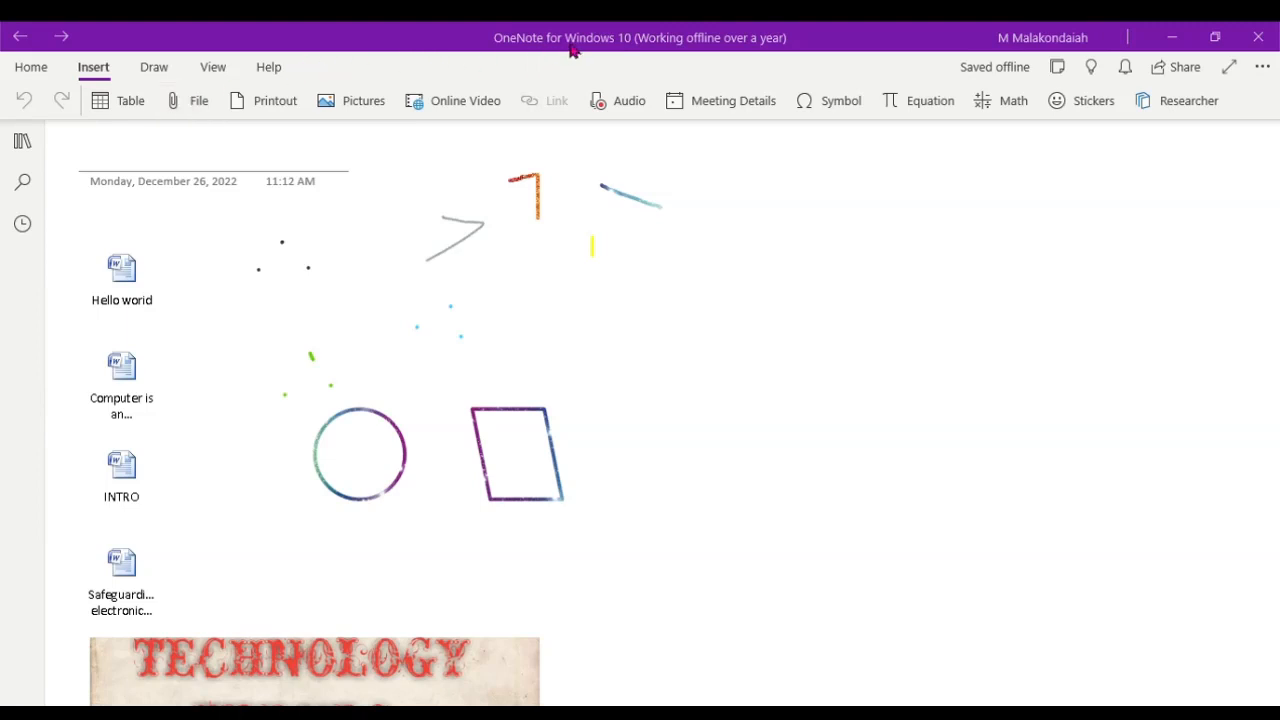
left_click(622, 38)
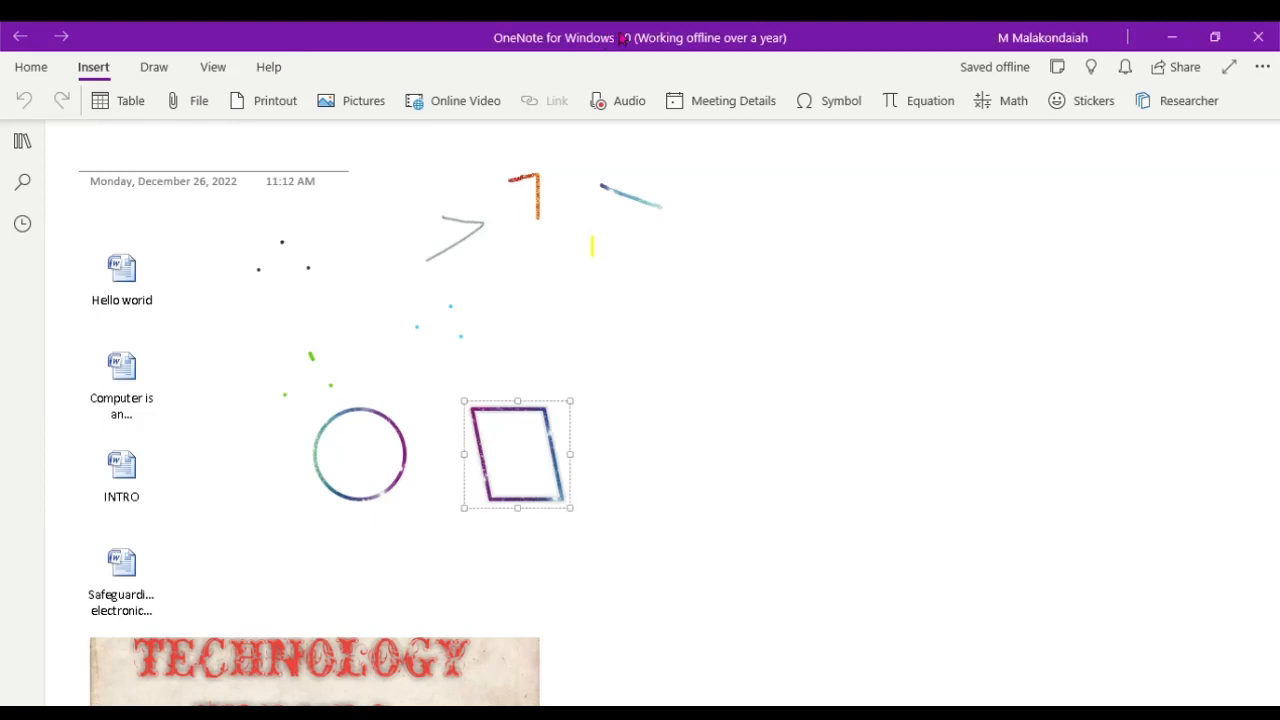
- Try to insert an audio recording on the page
left_click(326, 105)
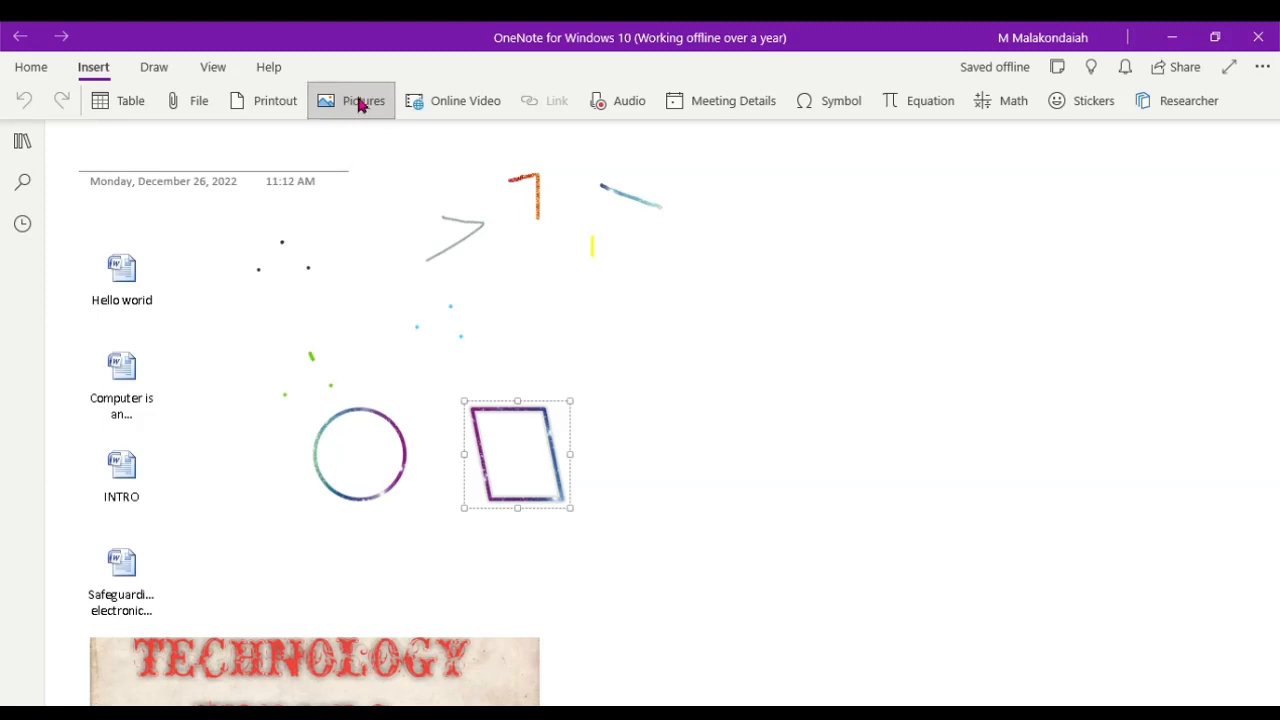
left_click(597, 101)
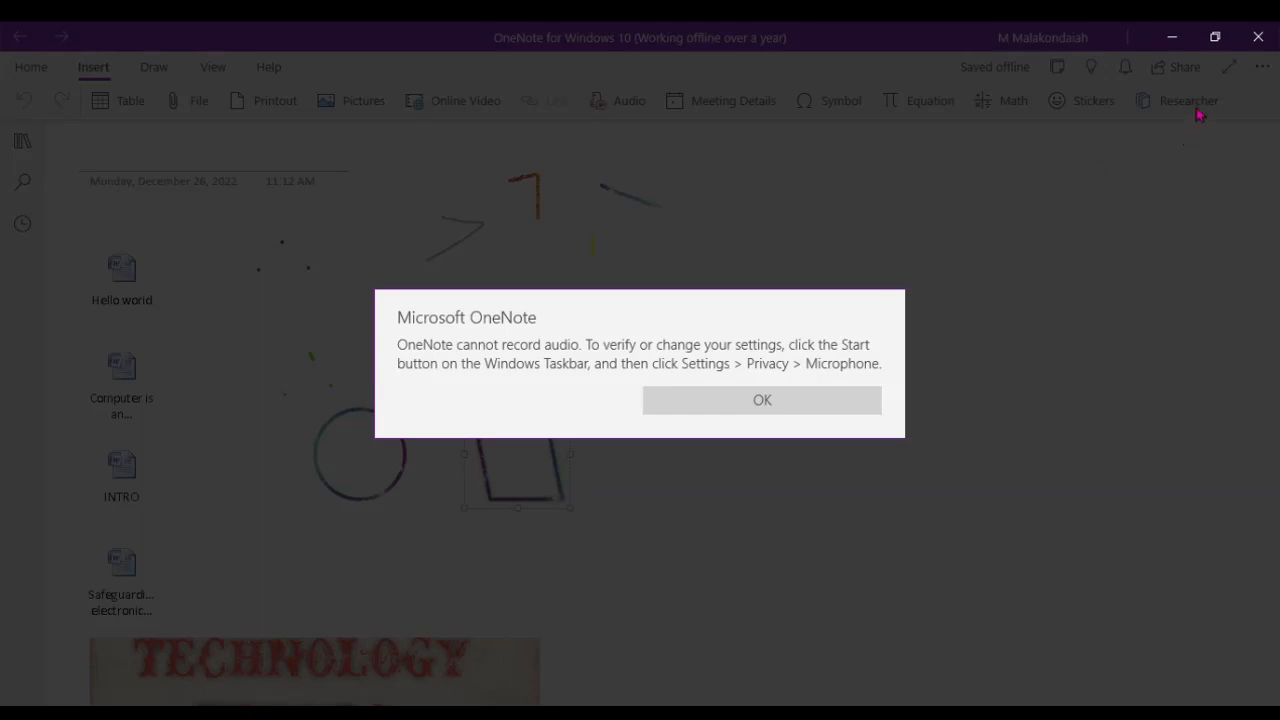
key("Return")
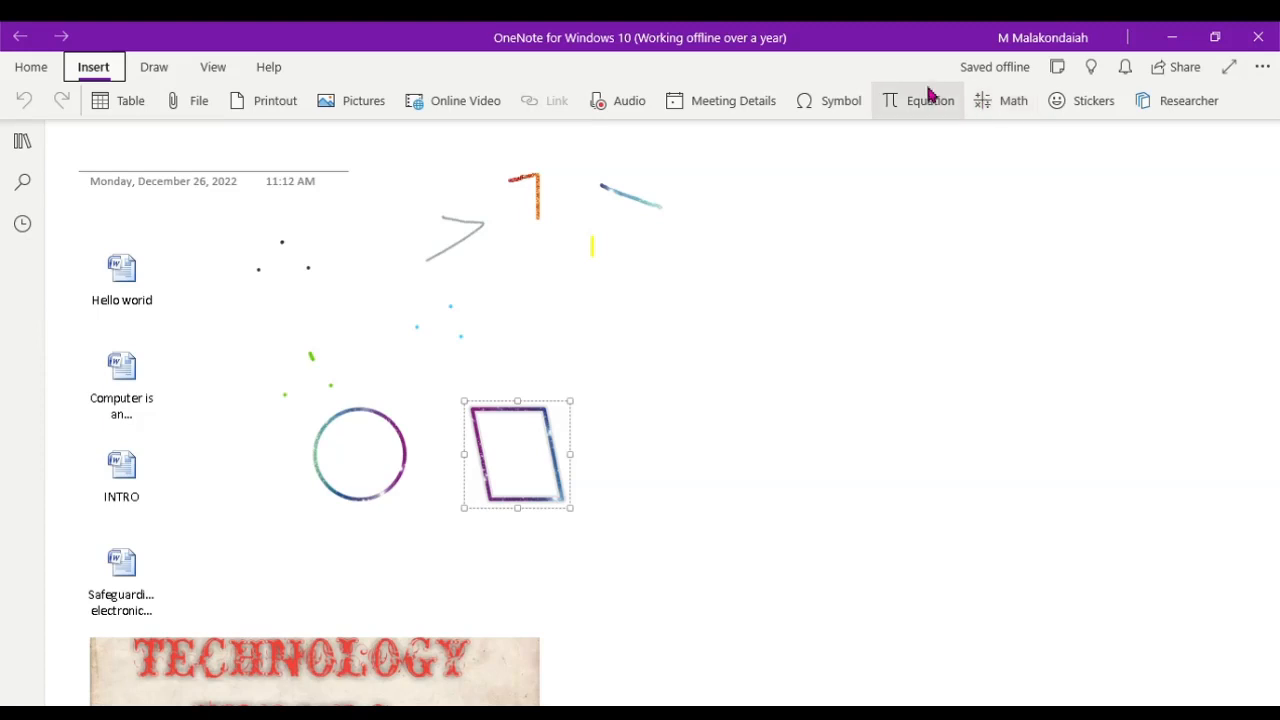
- Try to erase a small black dot beside the Hello world file with the Eraser
left_click(153, 68)
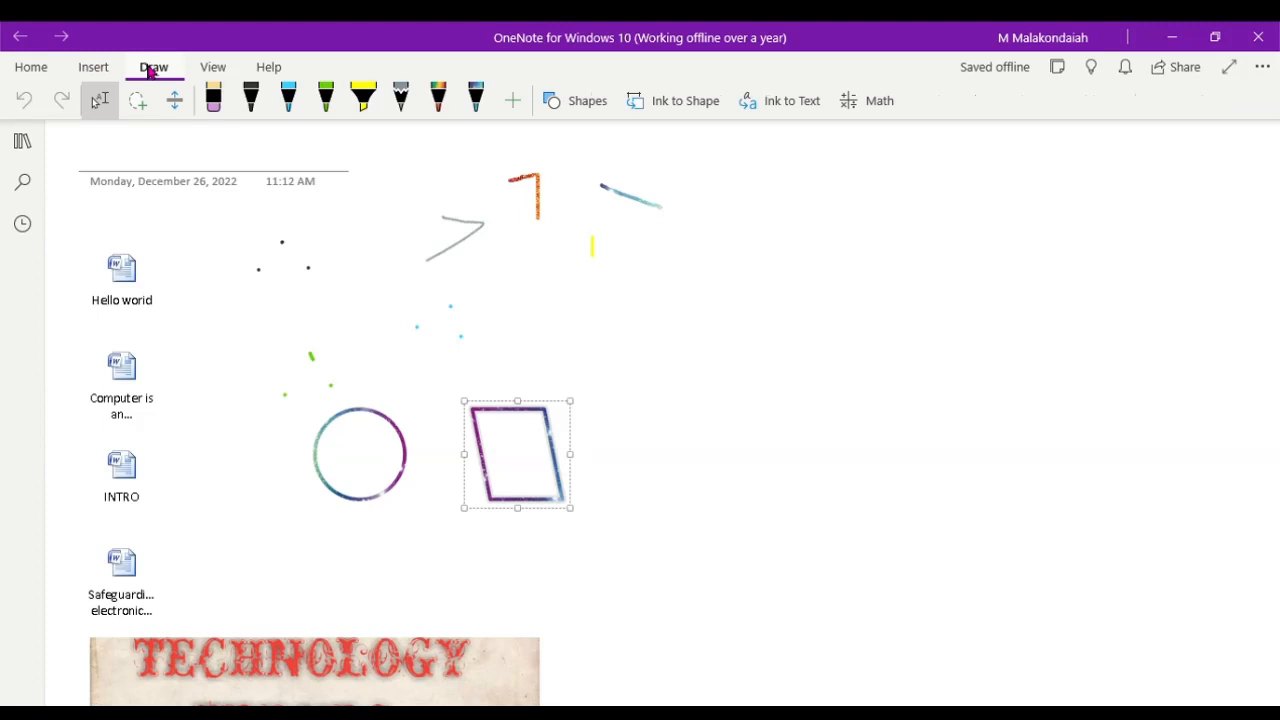
left_click(214, 100)
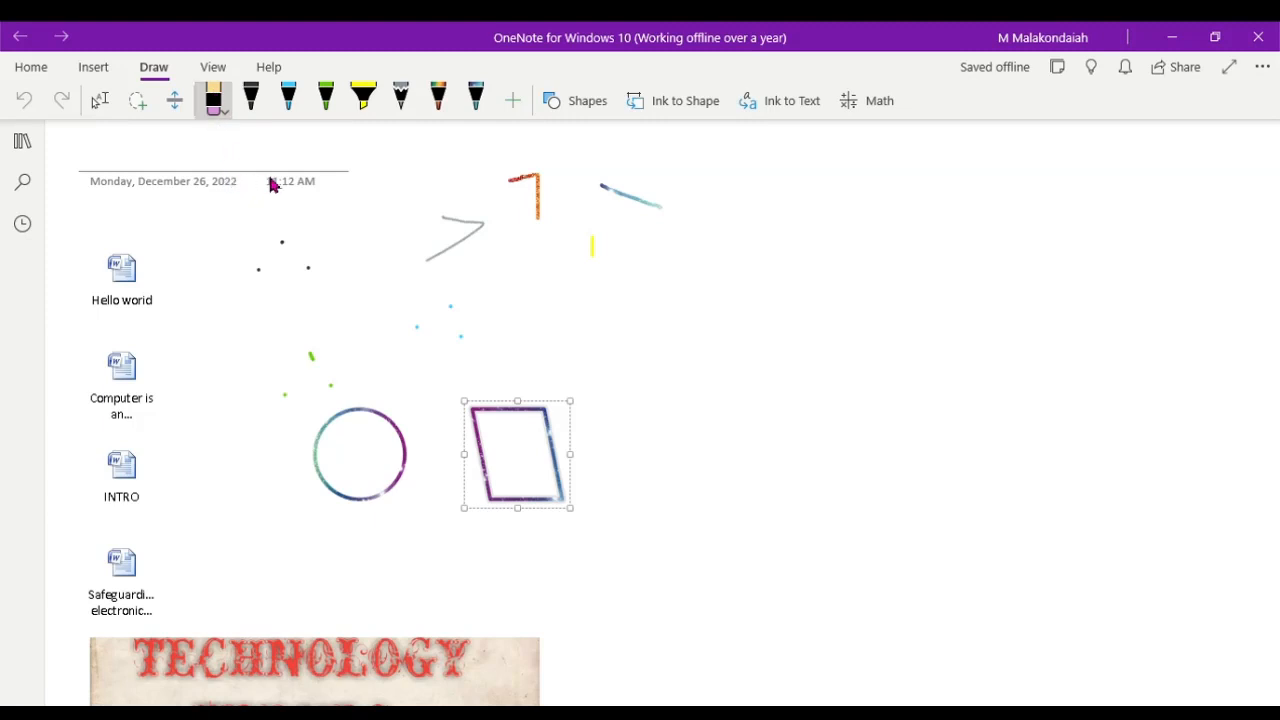
left_click(258, 270)
left_click(273, 177)
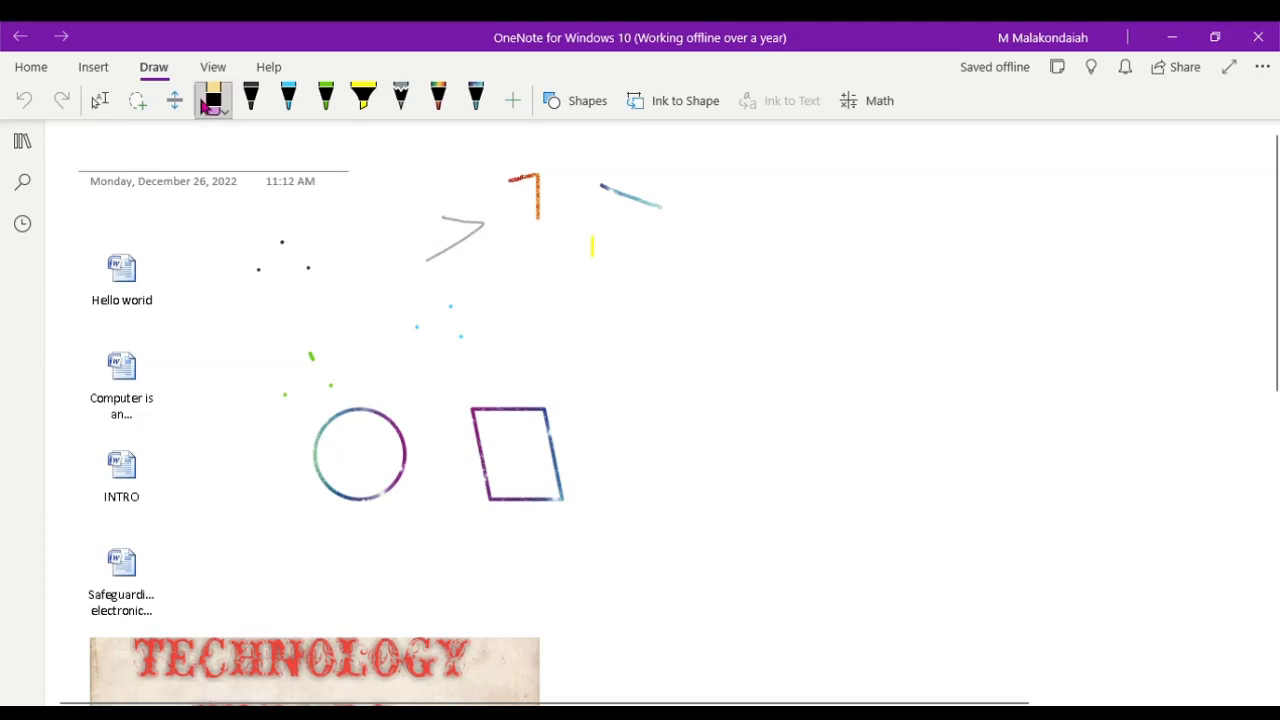
- Draw a few short multicoloured strokes with the first pen in the blank area beside the parallelogram
left_click(255, 101)
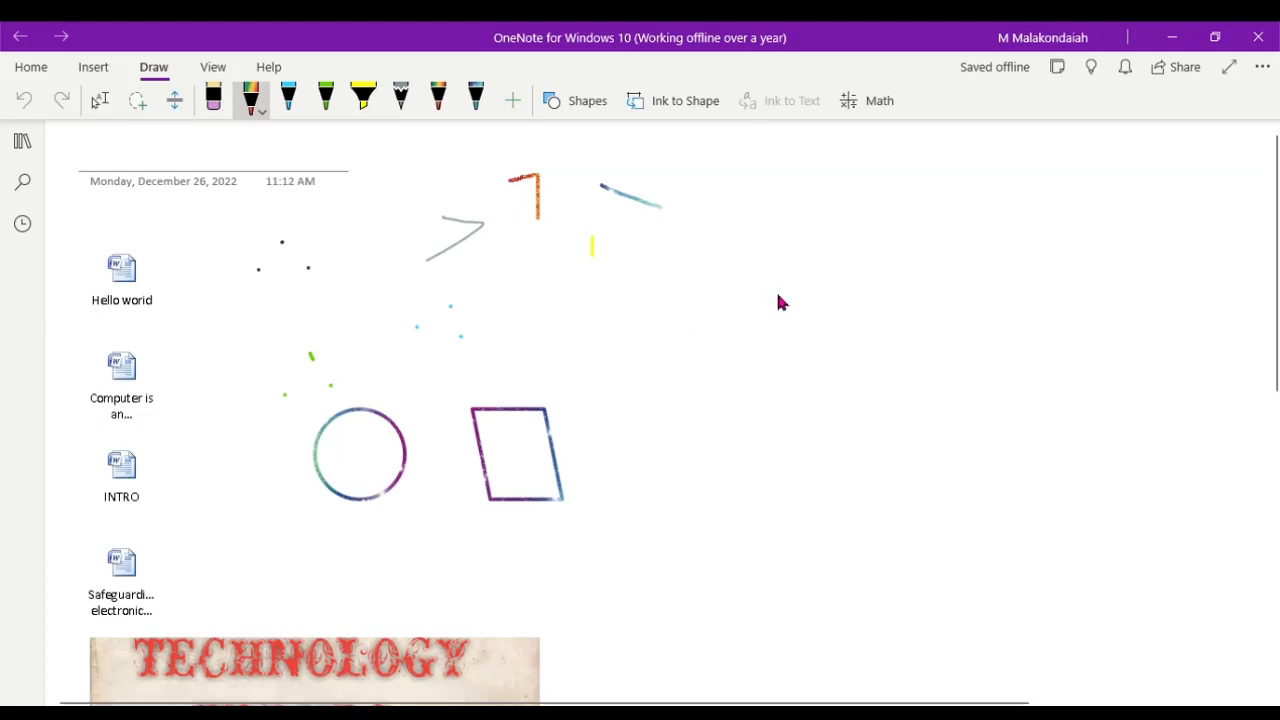
left_click_drag(823, 314, 806, 394)
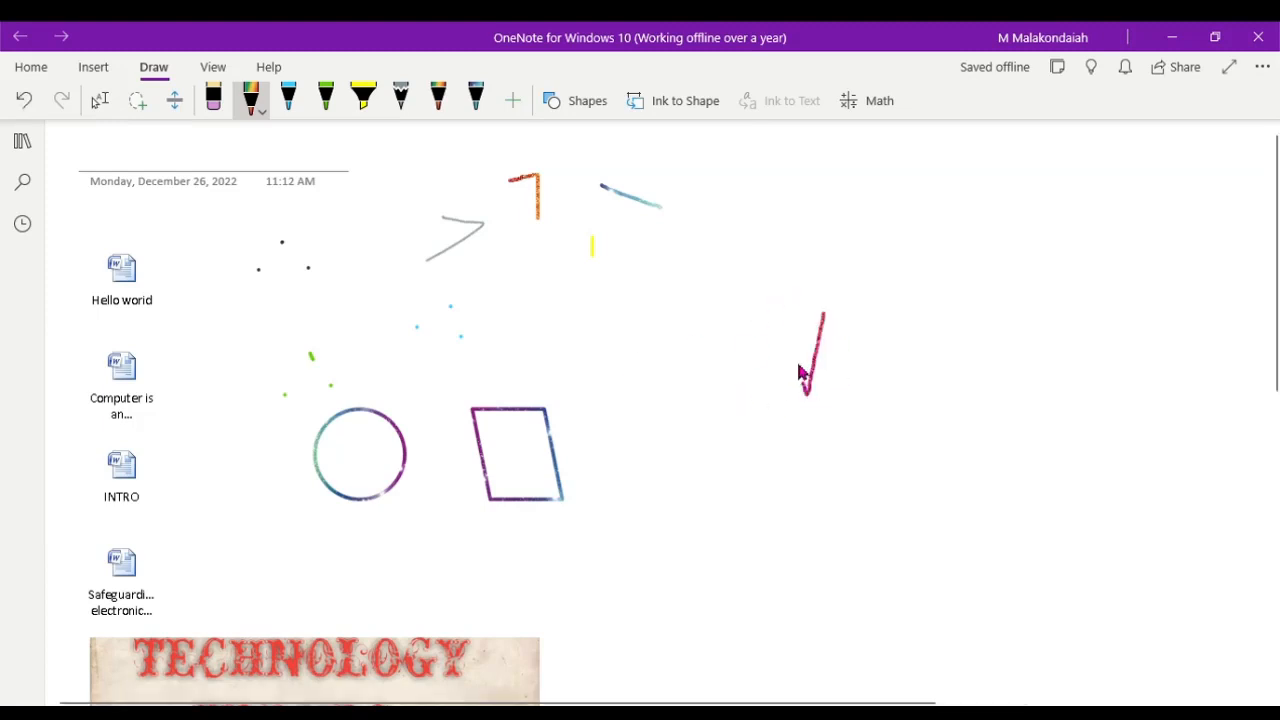
mouse_move(847, 320)
left_mouse_down()
mouse_move(860, 382)
mouse_move(900, 370)
left_mouse_up()
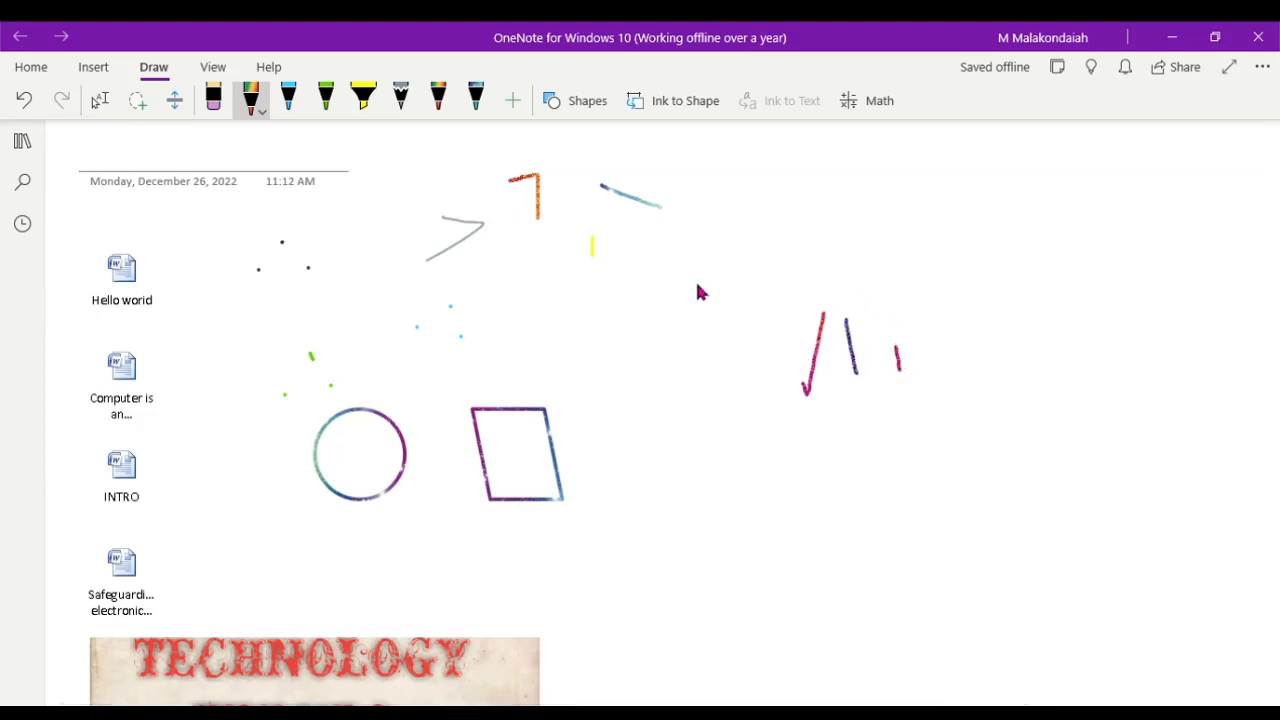
- Draw a slanted light-blue pen stroke just above the multicoloured strokes
left_click(263, 112)
left_click(288, 100)
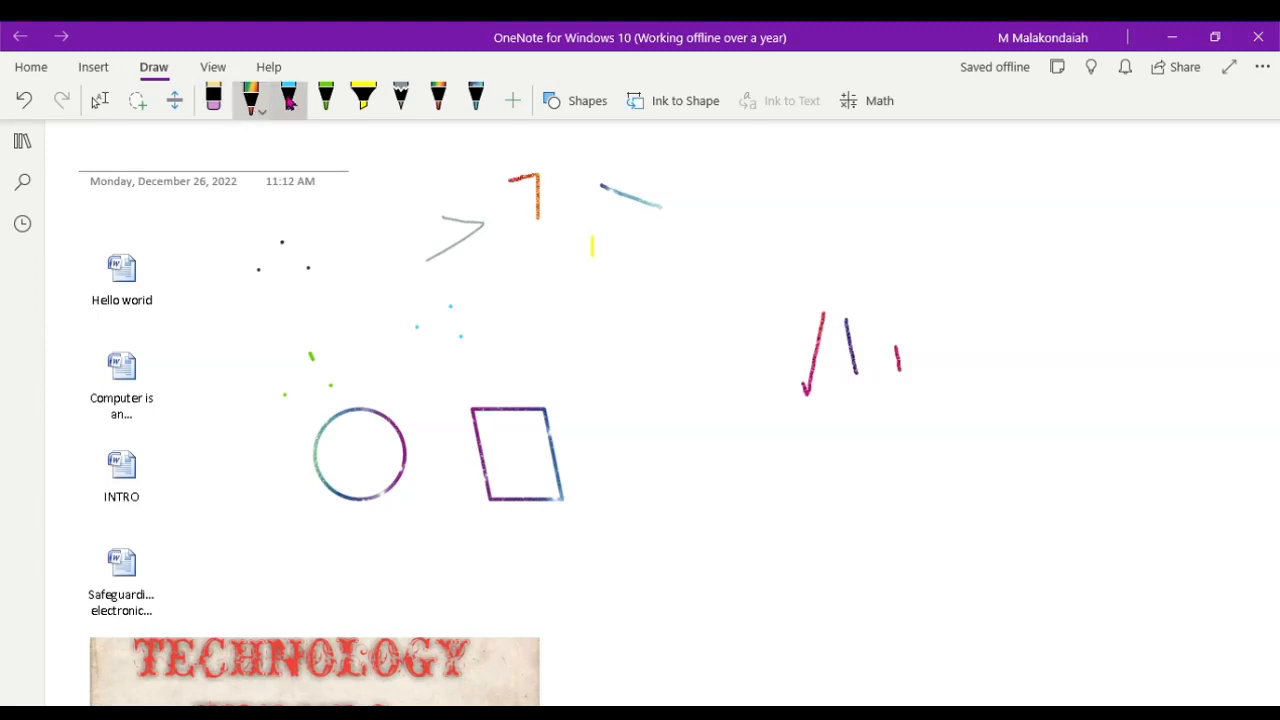
left_click_drag(779, 261, 757, 316)
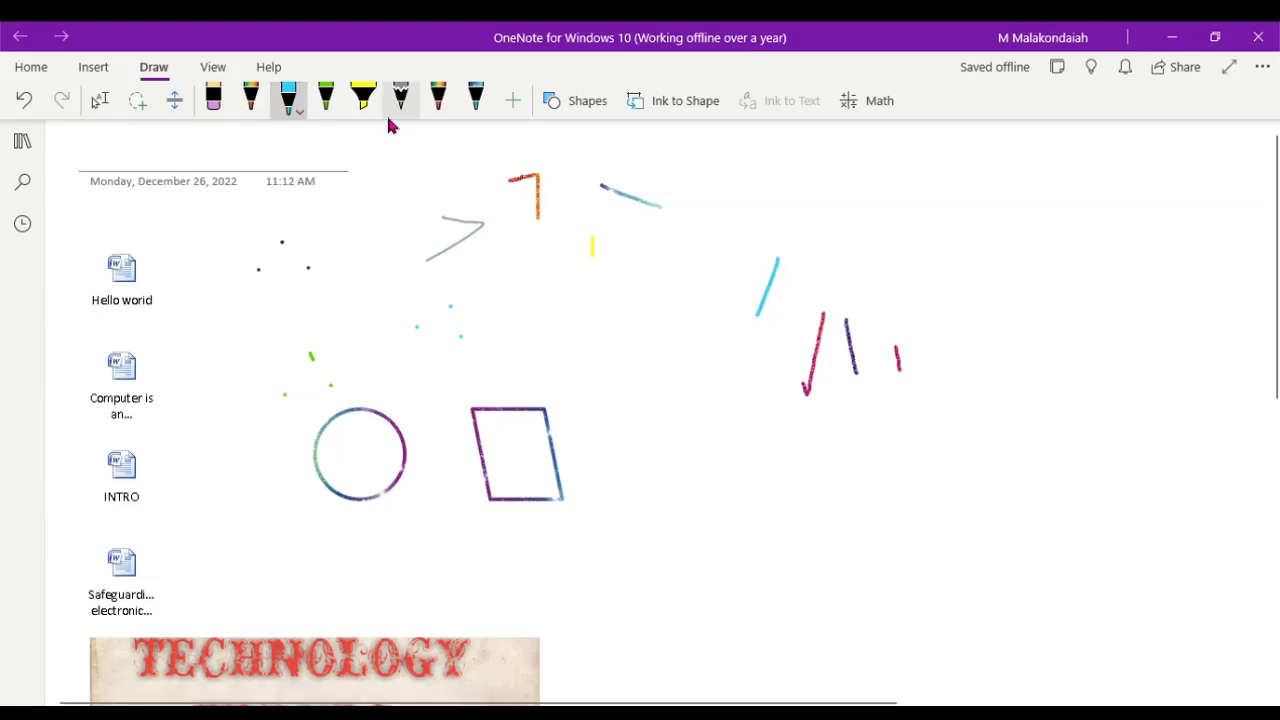
- Draw a short vertical green pen stroke beyond the multicoloured strokes and a yellow highlighter mark below them
left_click(328, 100)
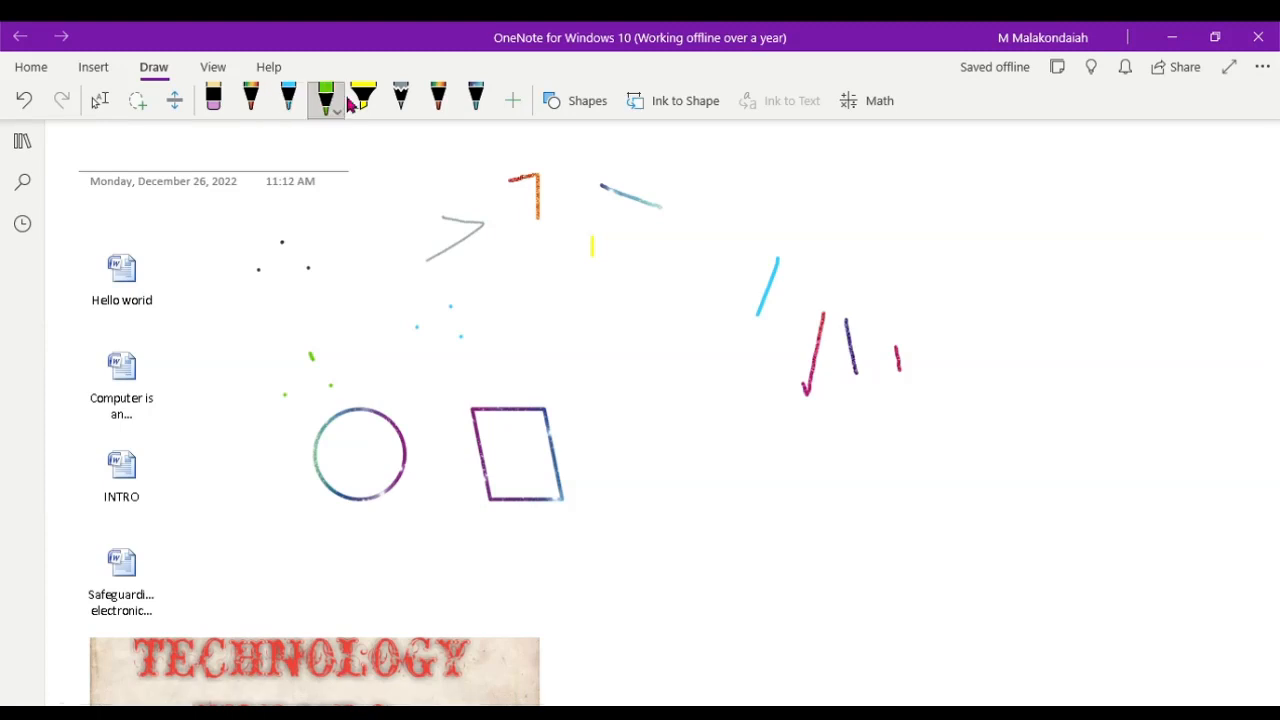
left_click(1070, 356)
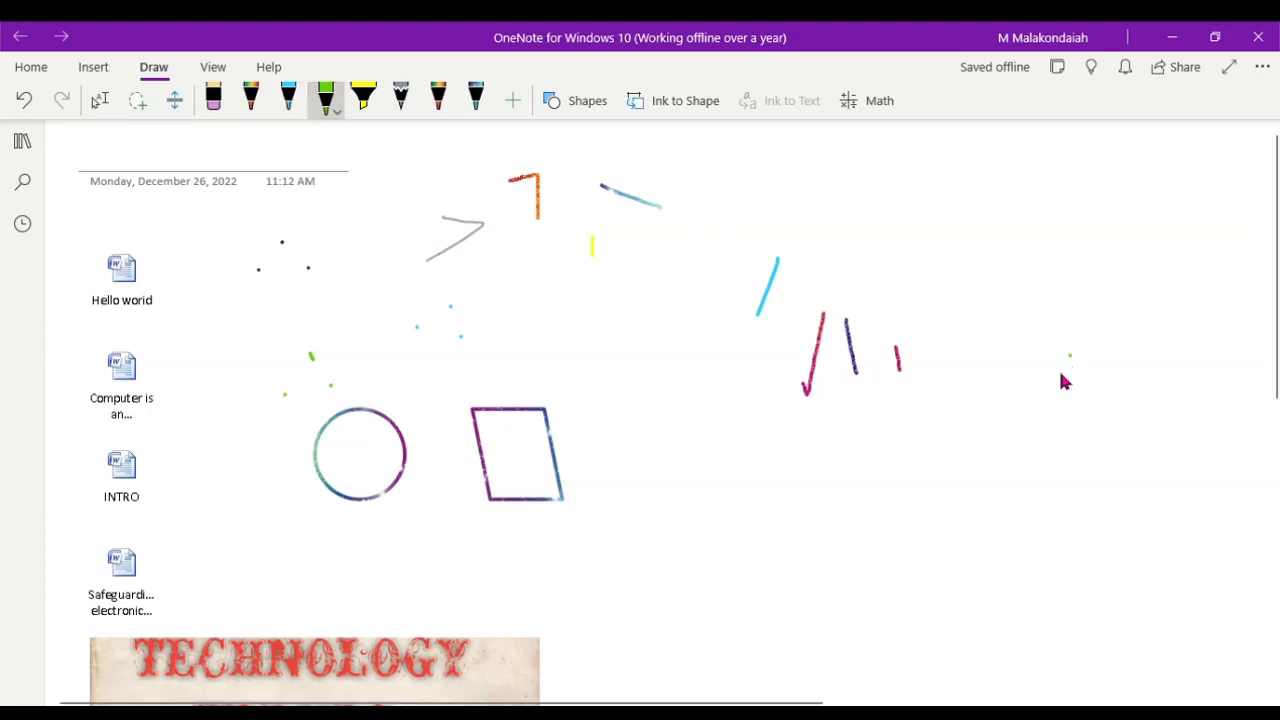
left_click_drag(1065, 358, 1066, 401)
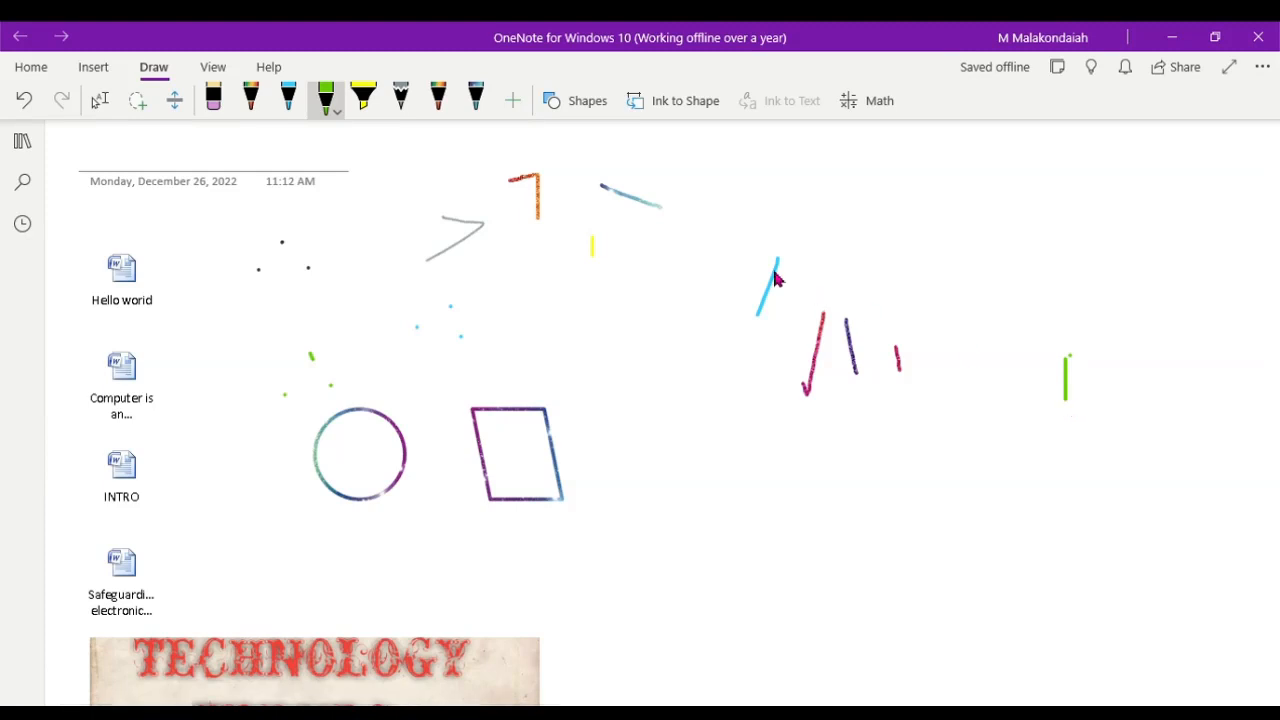
left_click(369, 106)
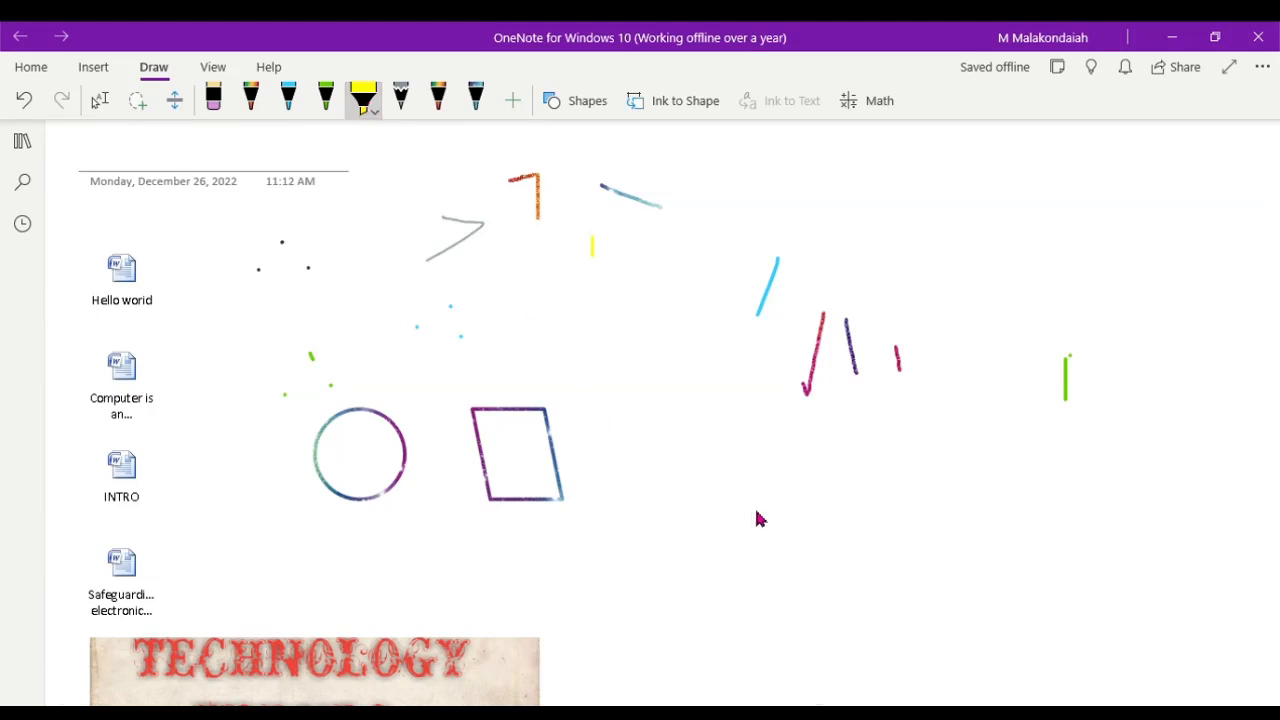
mouse_move(770, 466)
left_mouse_down()
mouse_move(769, 490)
mouse_move(805, 494)
left_mouse_up()
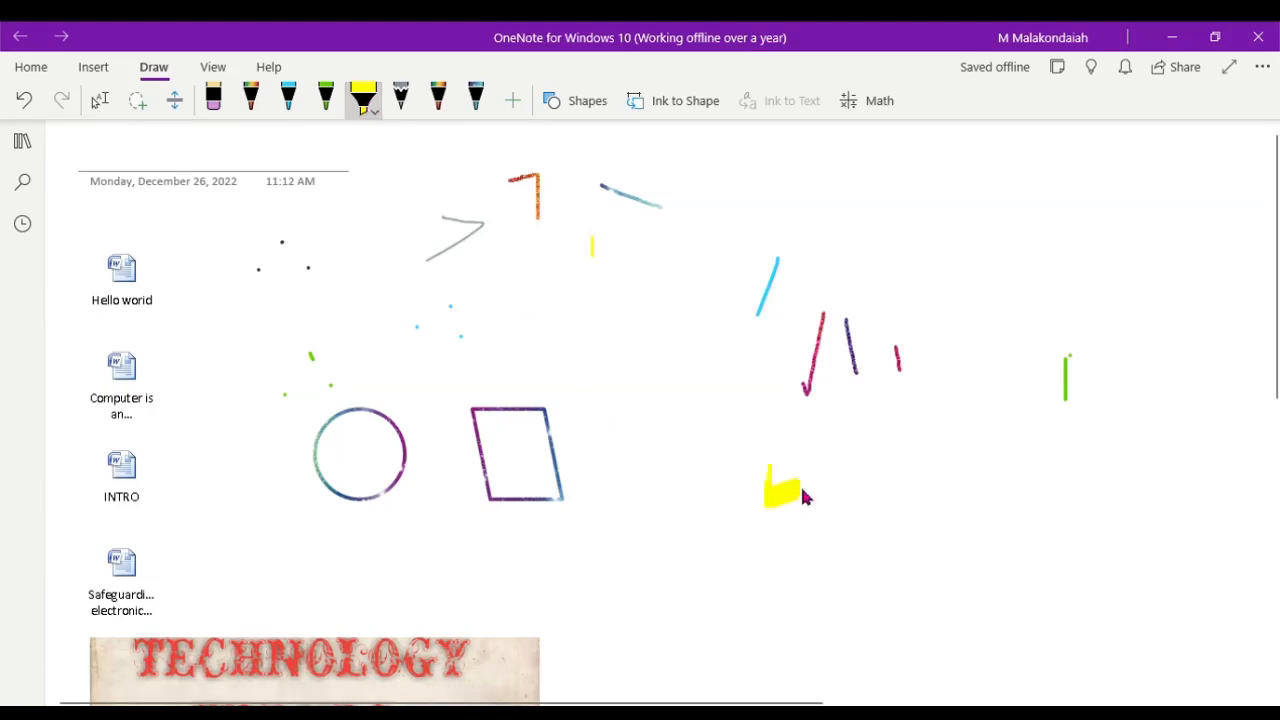
- Draw a vertical grey pencil line beside the yellow mark and a short galaxy pen stroke above it
left_click(401, 104)
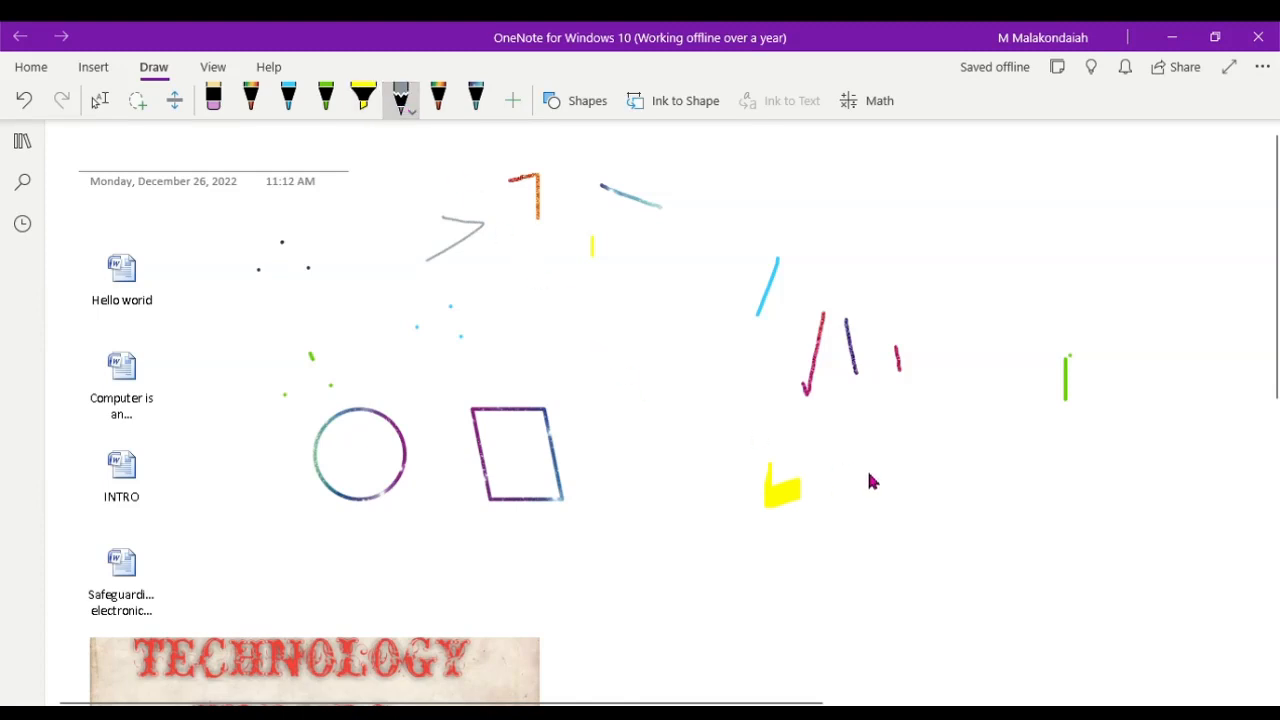
left_click_drag(916, 431, 916, 487)
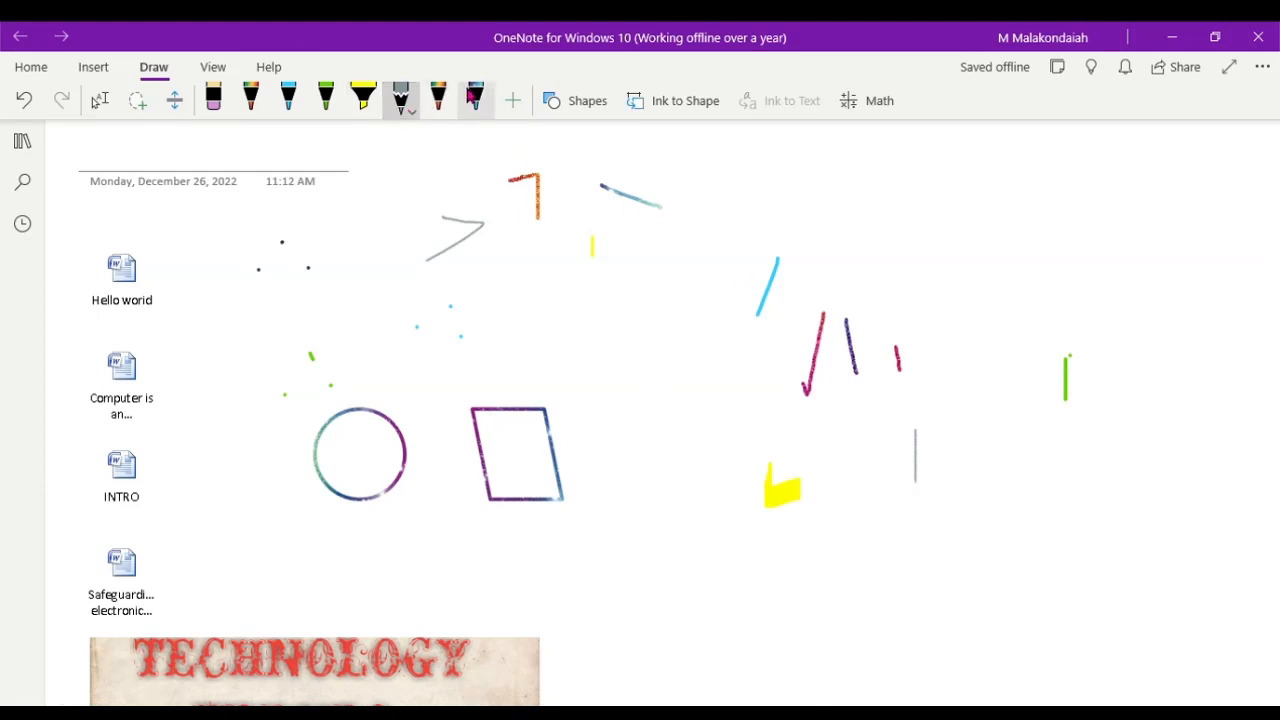
left_click(471, 94)
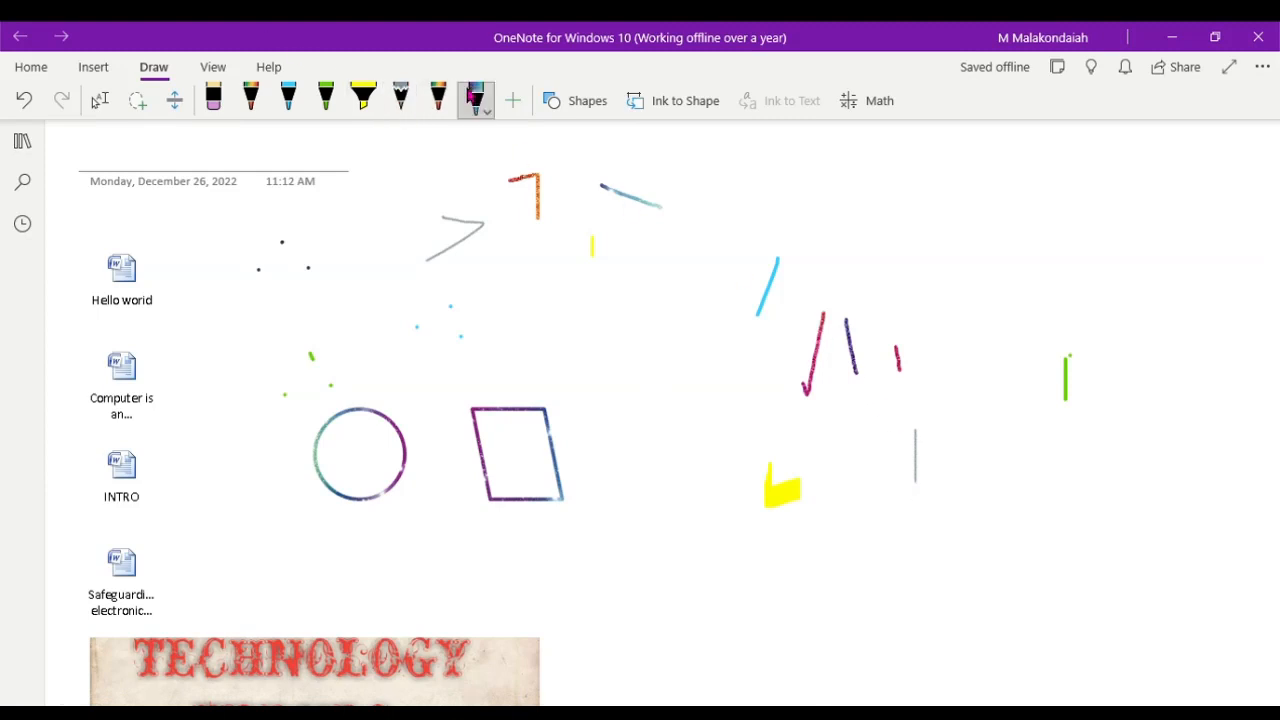
left_click_drag(958, 288, 968, 335)
left_click(209, 68)
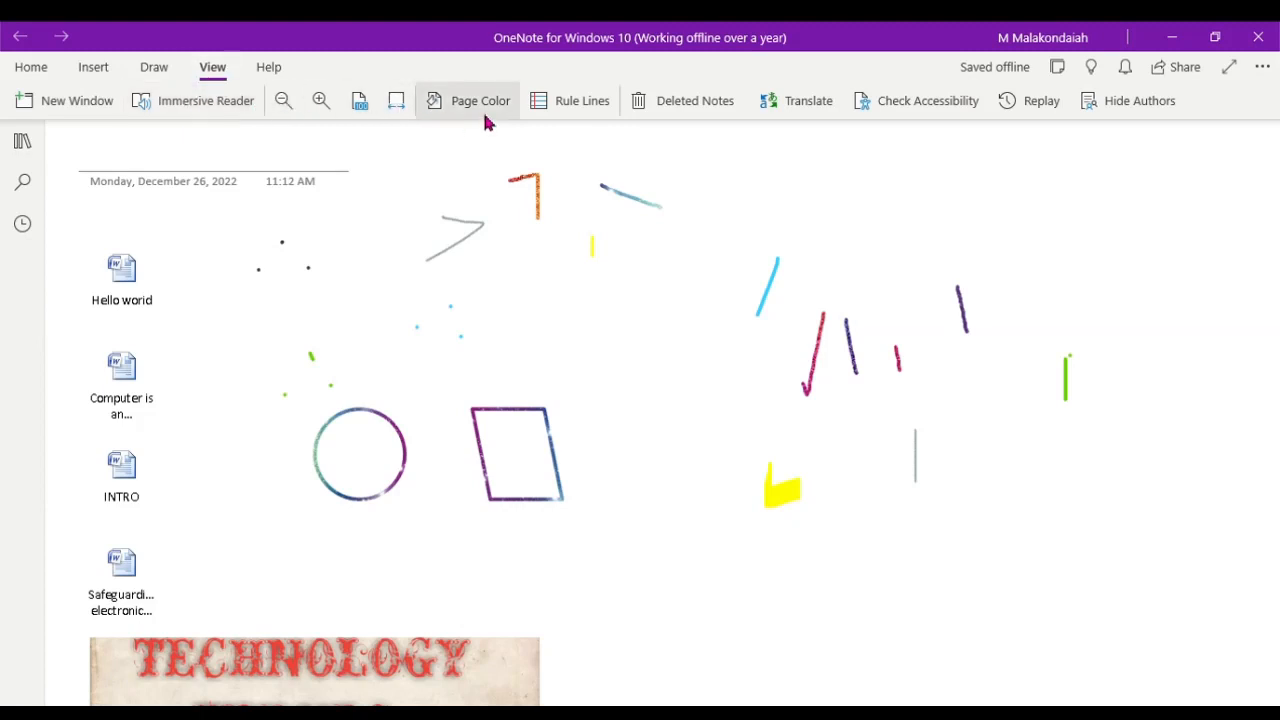
left_click(574, 104)
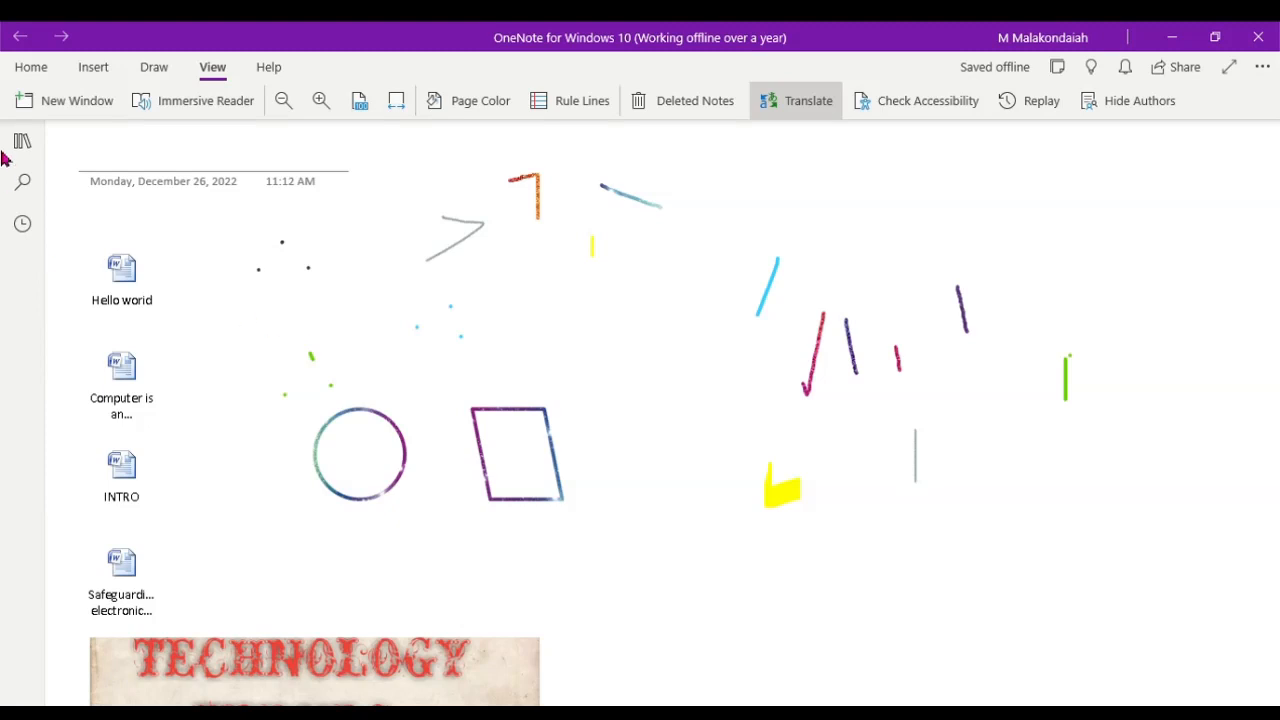
left_click(90, 72)
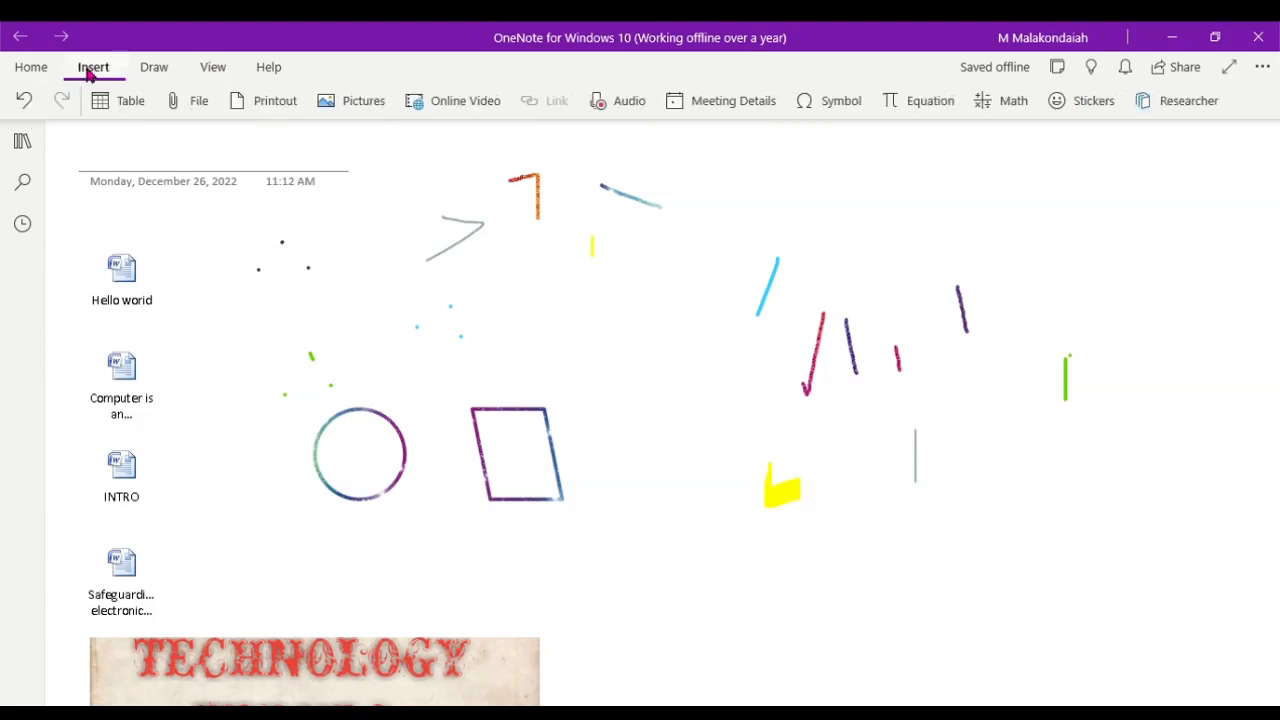
left_click(90, 72)
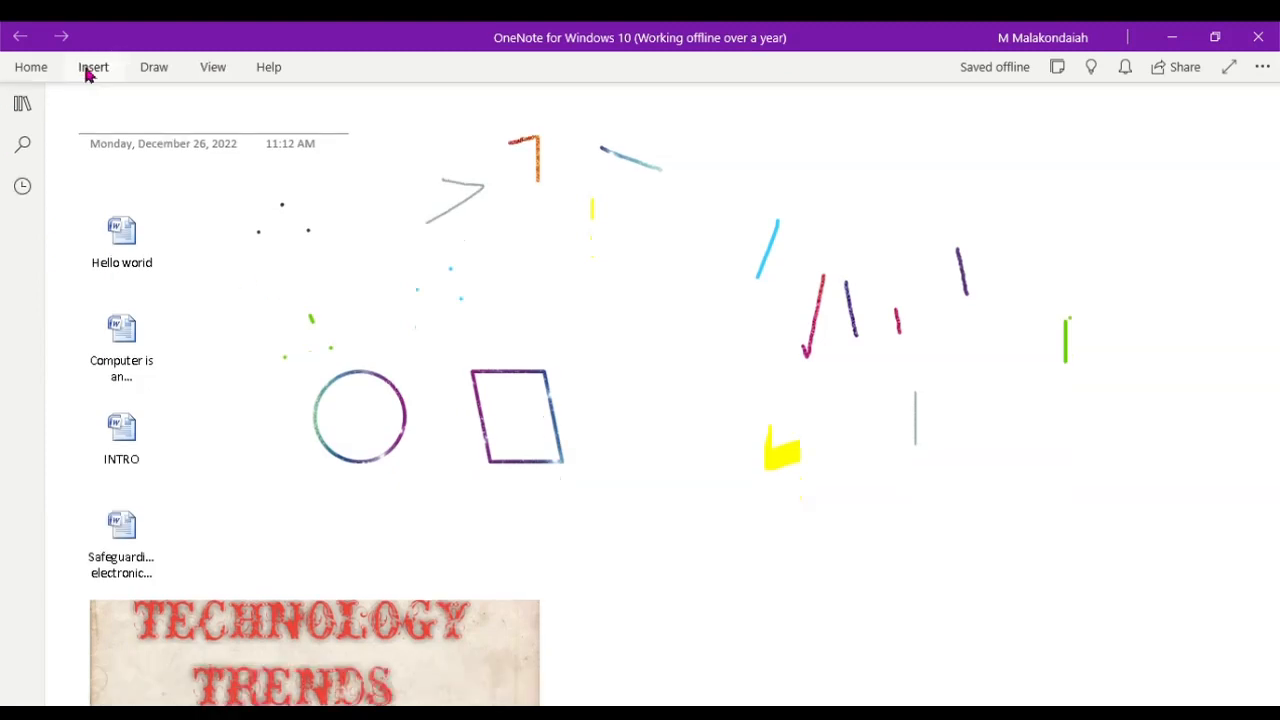
left_click(90, 70)
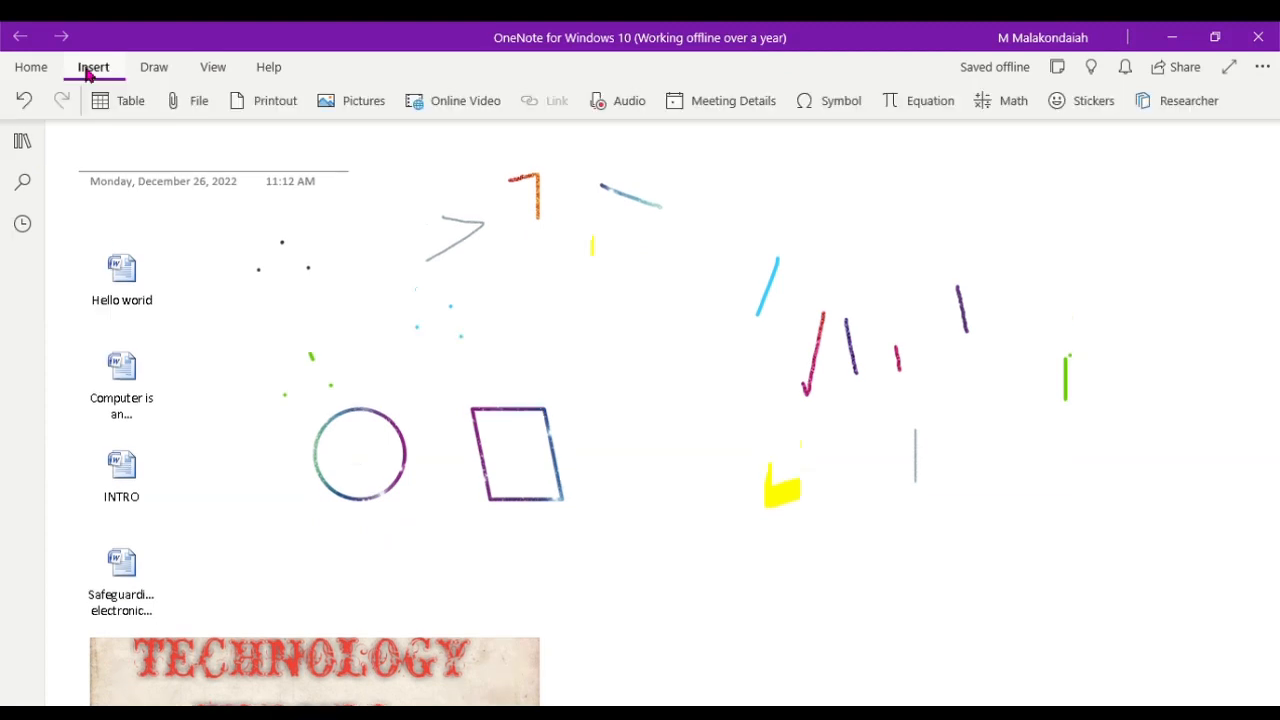
left_click(90, 70)
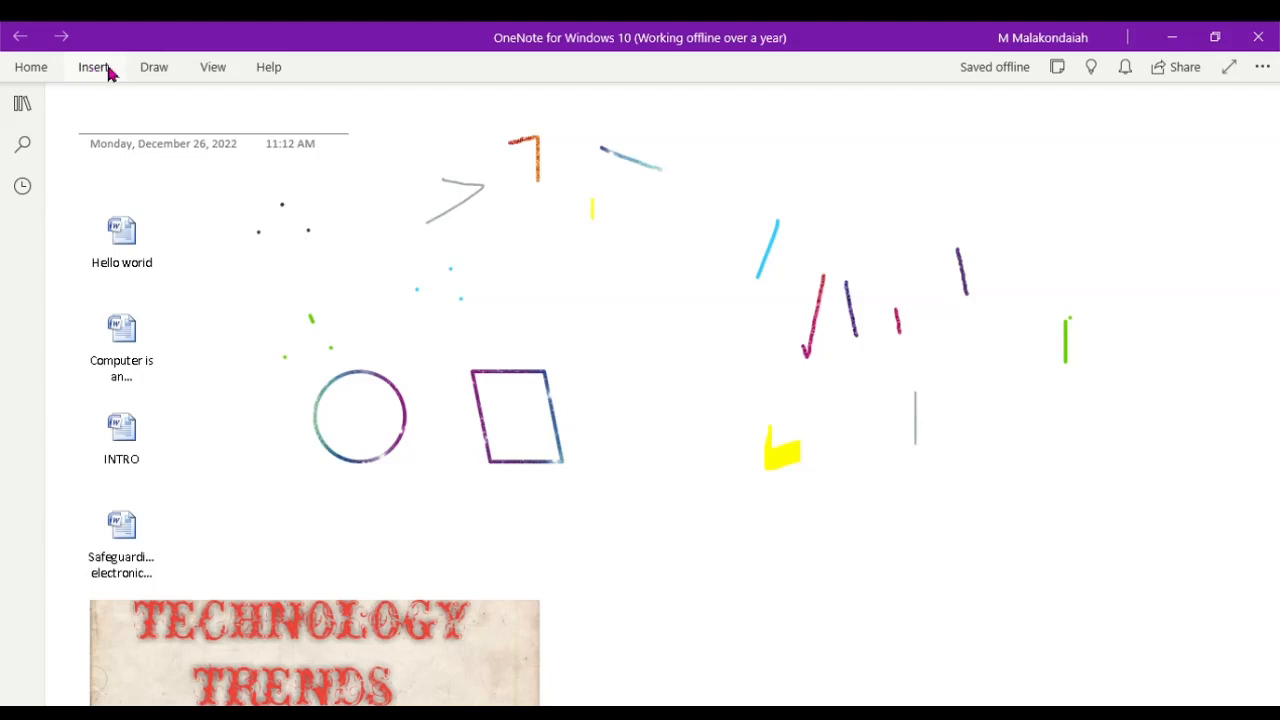
- Draw a small upright rectangle shape below the yellow highlighter mark using the galaxy pen
left_click(150, 67)
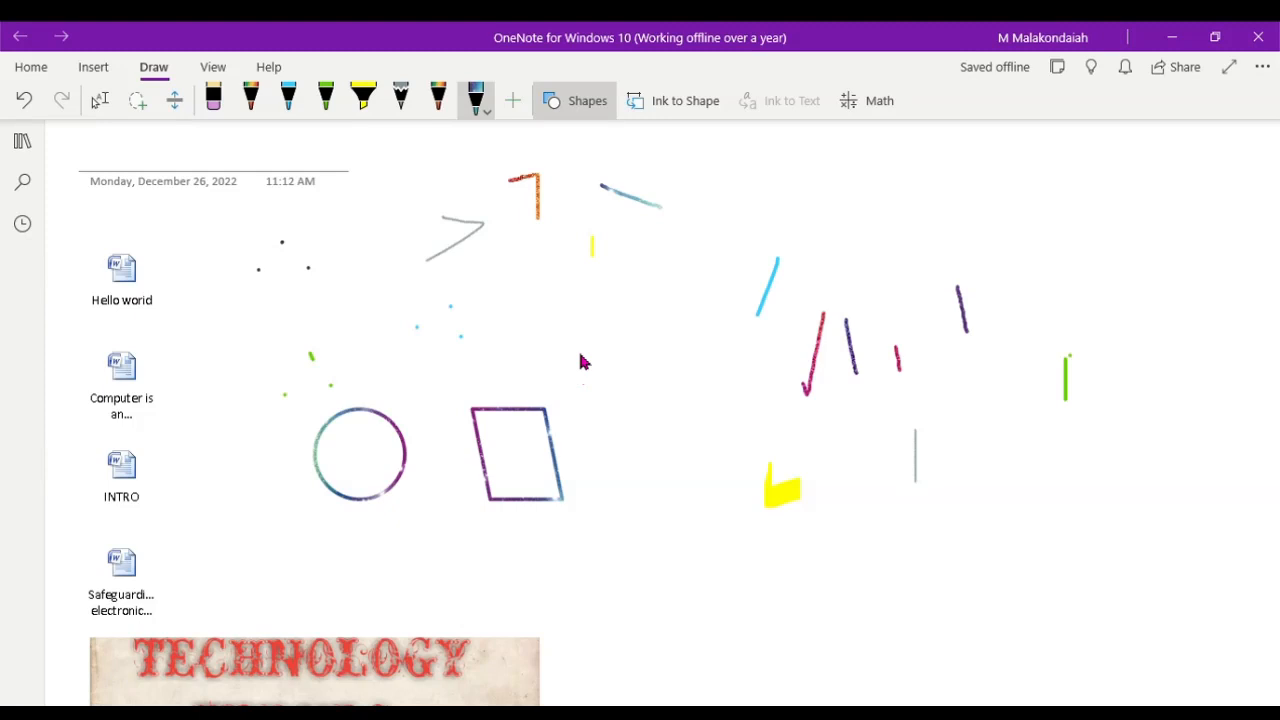
key("Escape")
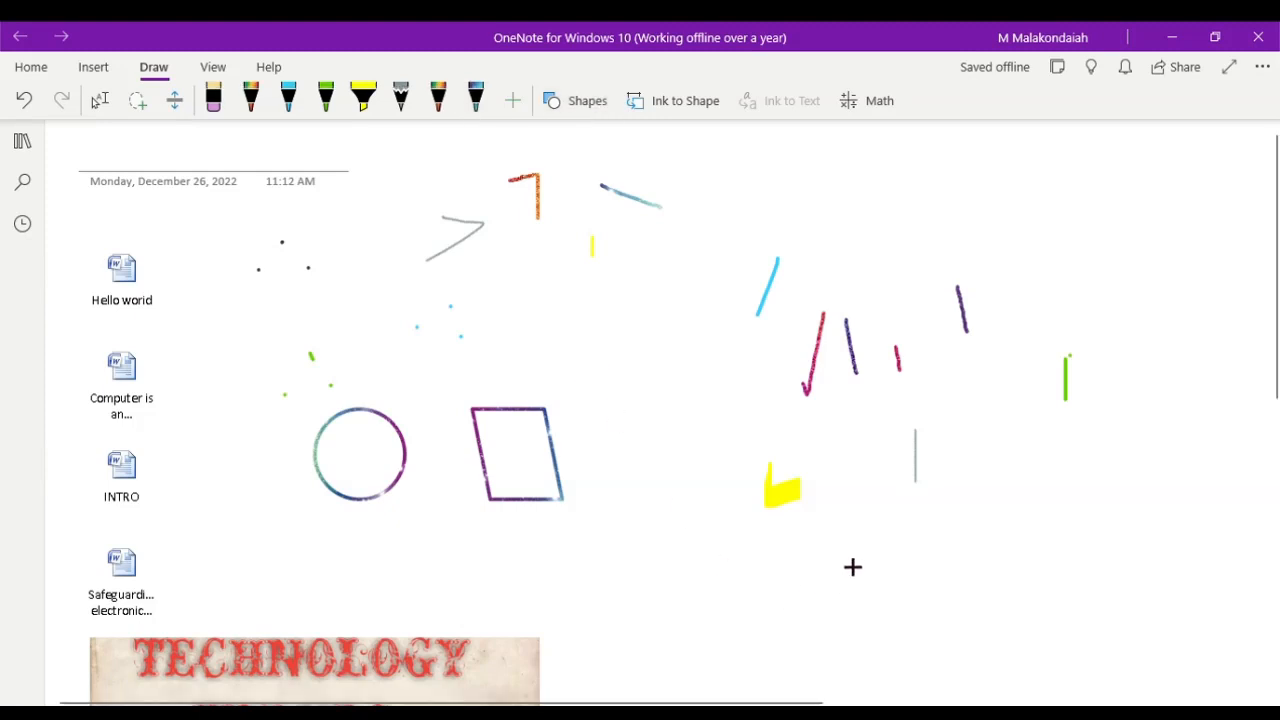
mouse_move(851, 566)
left_mouse_down()
mouse_move(862, 562)
mouse_move(860, 598)
left_mouse_up()
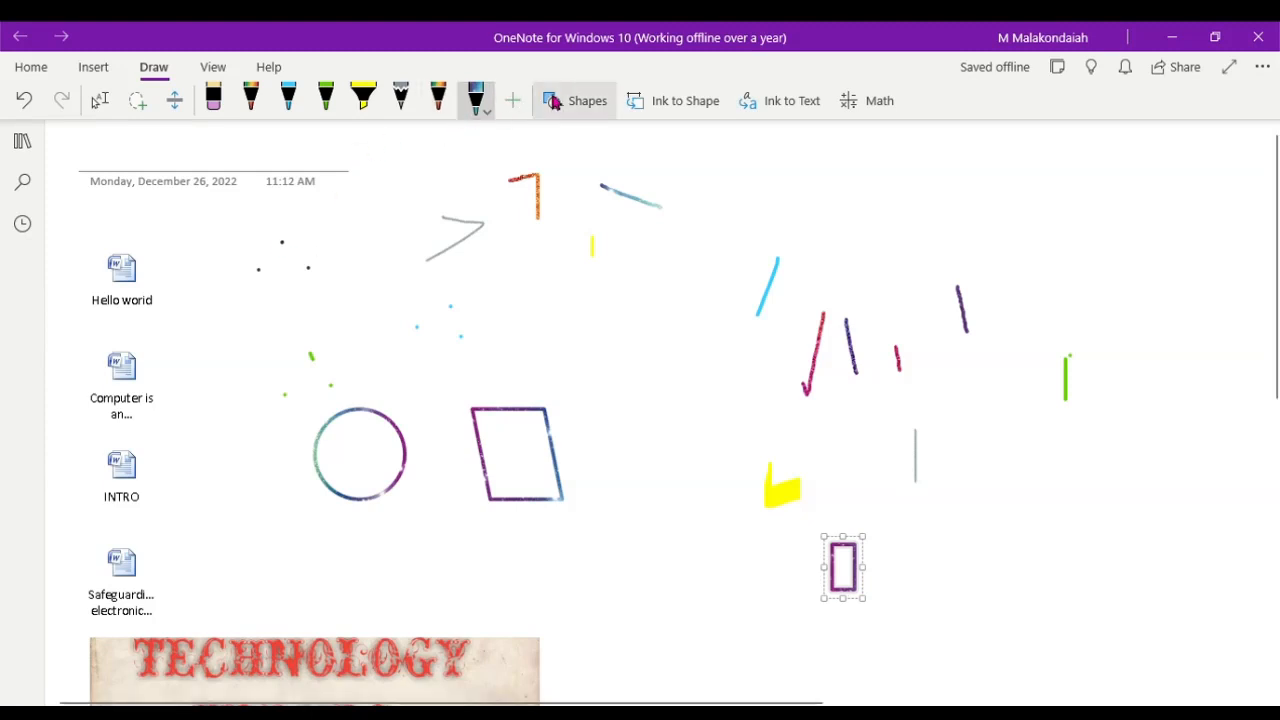
- Draw a slanted straight line shape above the parallelogram's far side and a slanted double-headed arrow above the green vertical stroke
left_click(587, 197)
left_click_drag(630, 273, 655, 343)
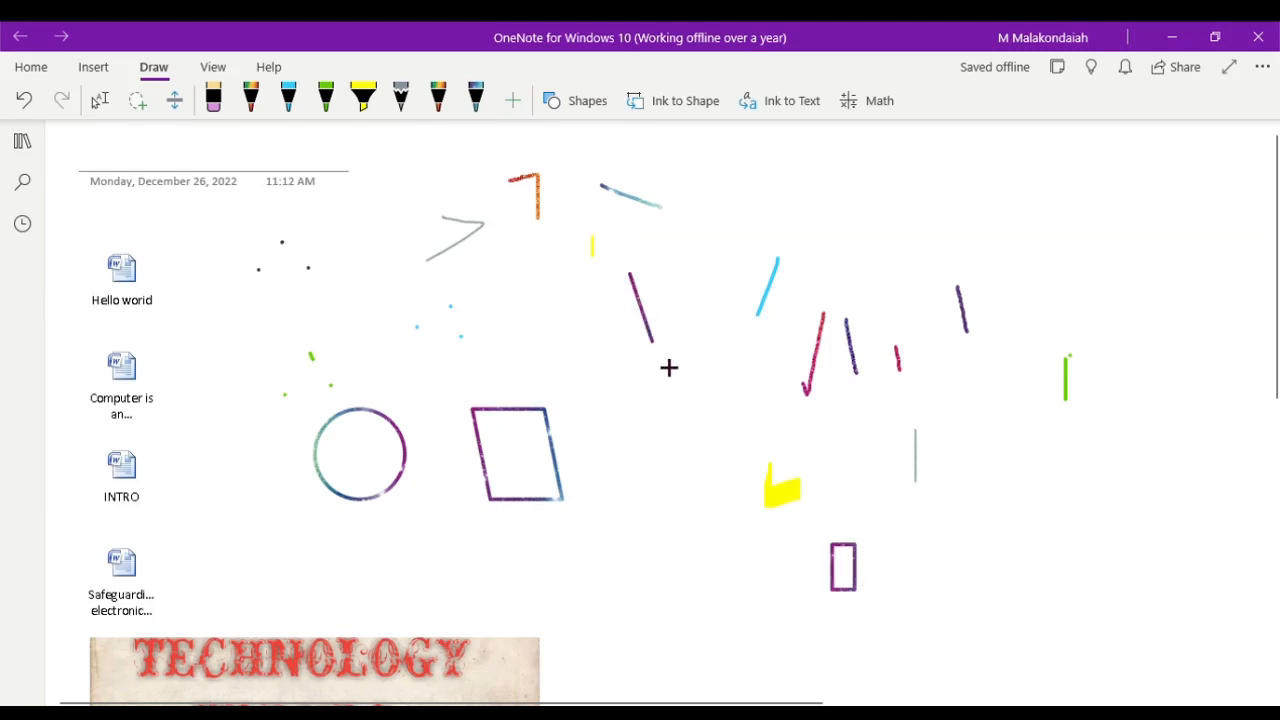
left_click(565, 115)
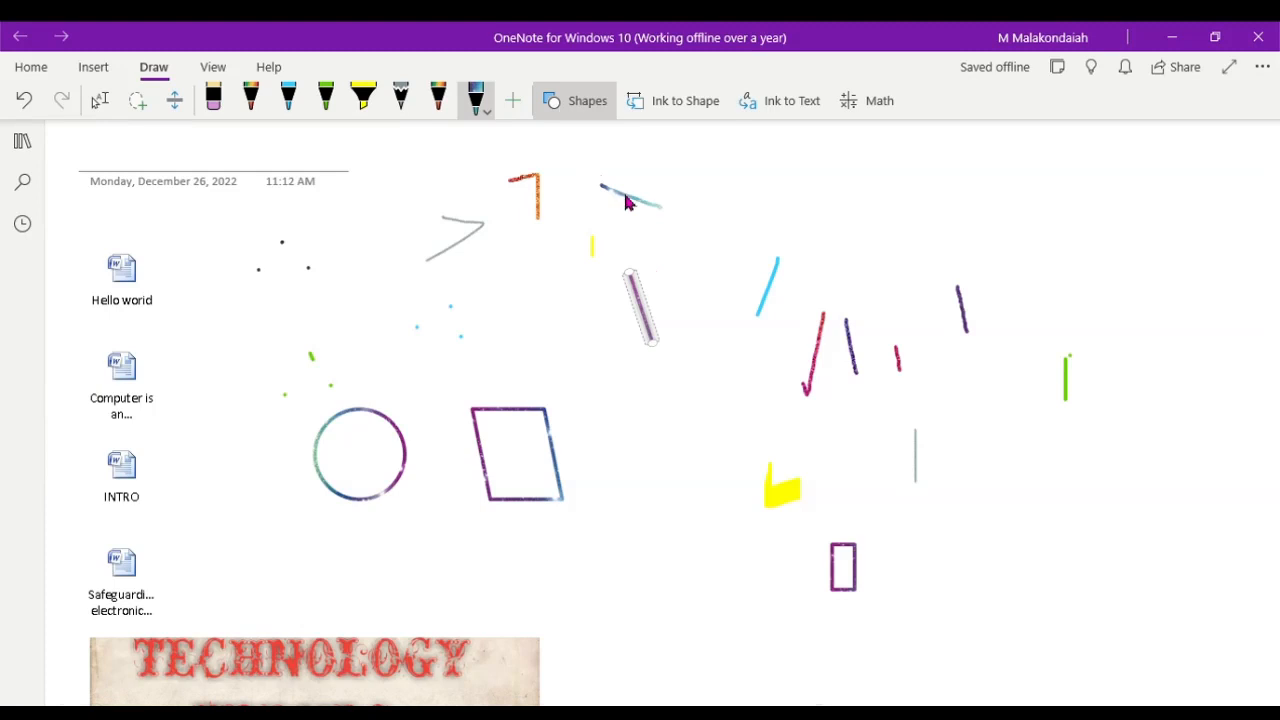
left_click(676, 182)
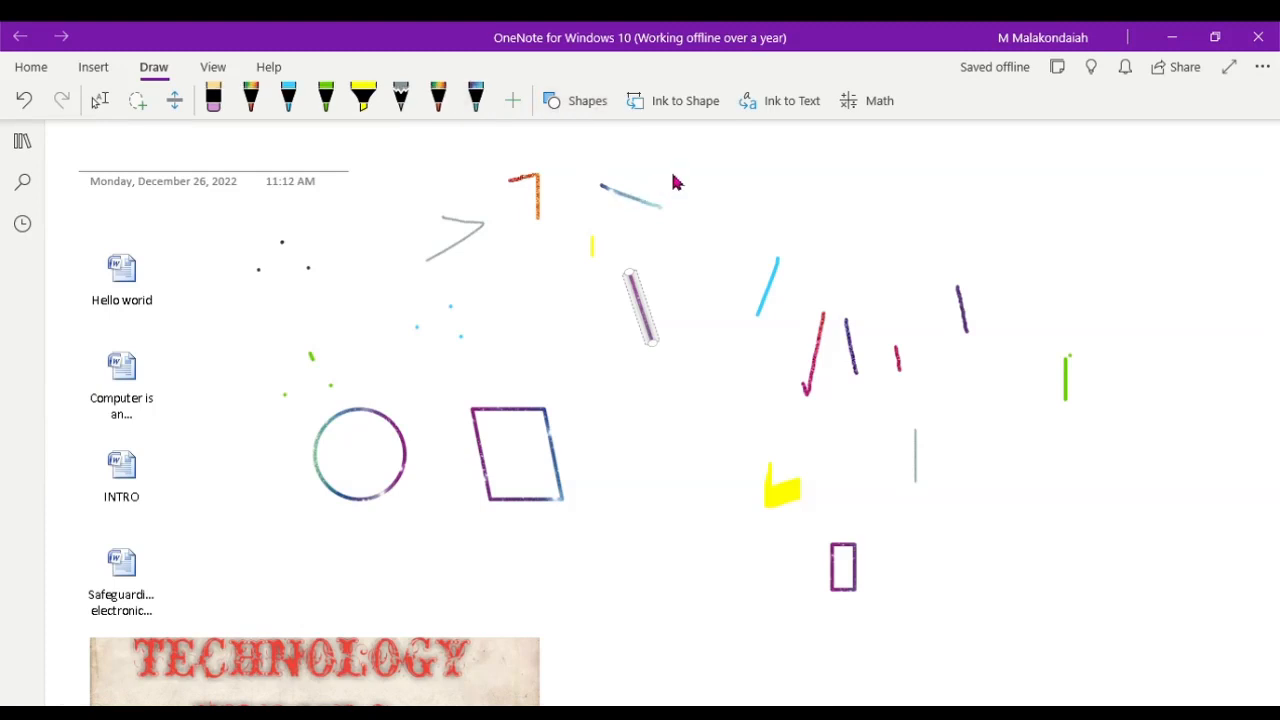
left_click_drag(1058, 230, 1080, 298)
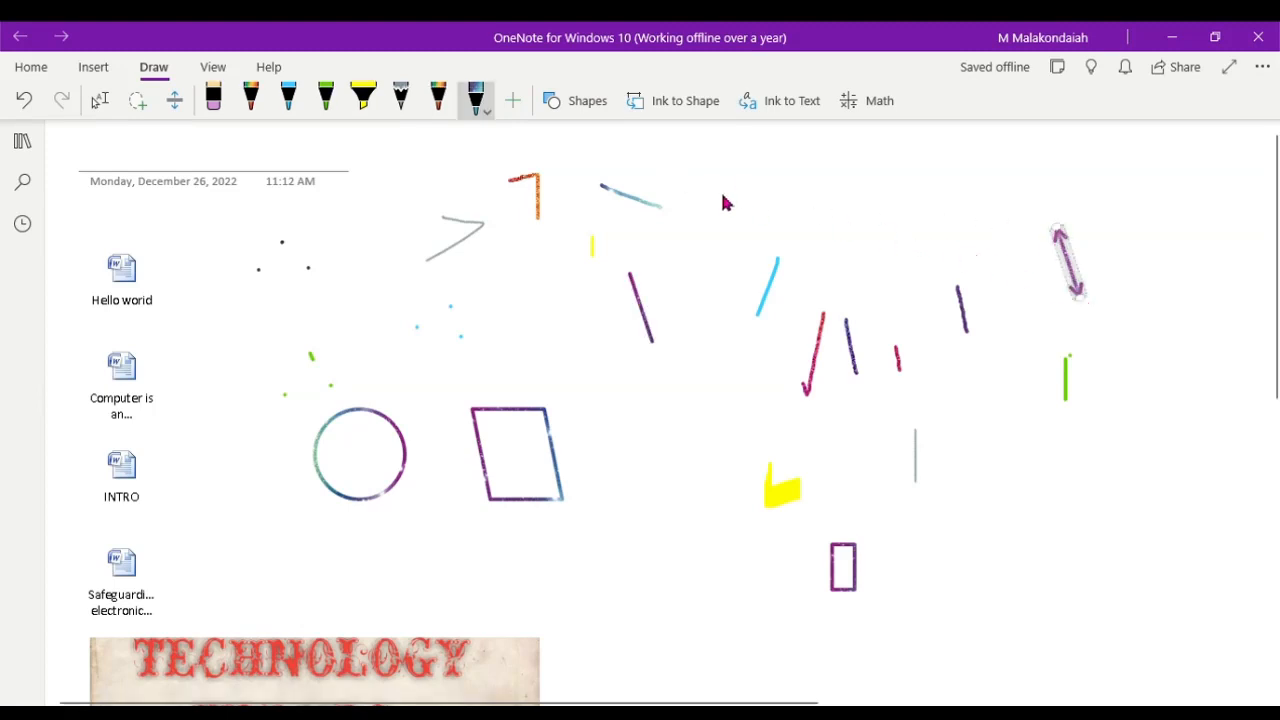
- Draw a tiny triangle shape below the green vertical stroke and place a dot-sized shape below the parallelogram
left_click(548, 101)
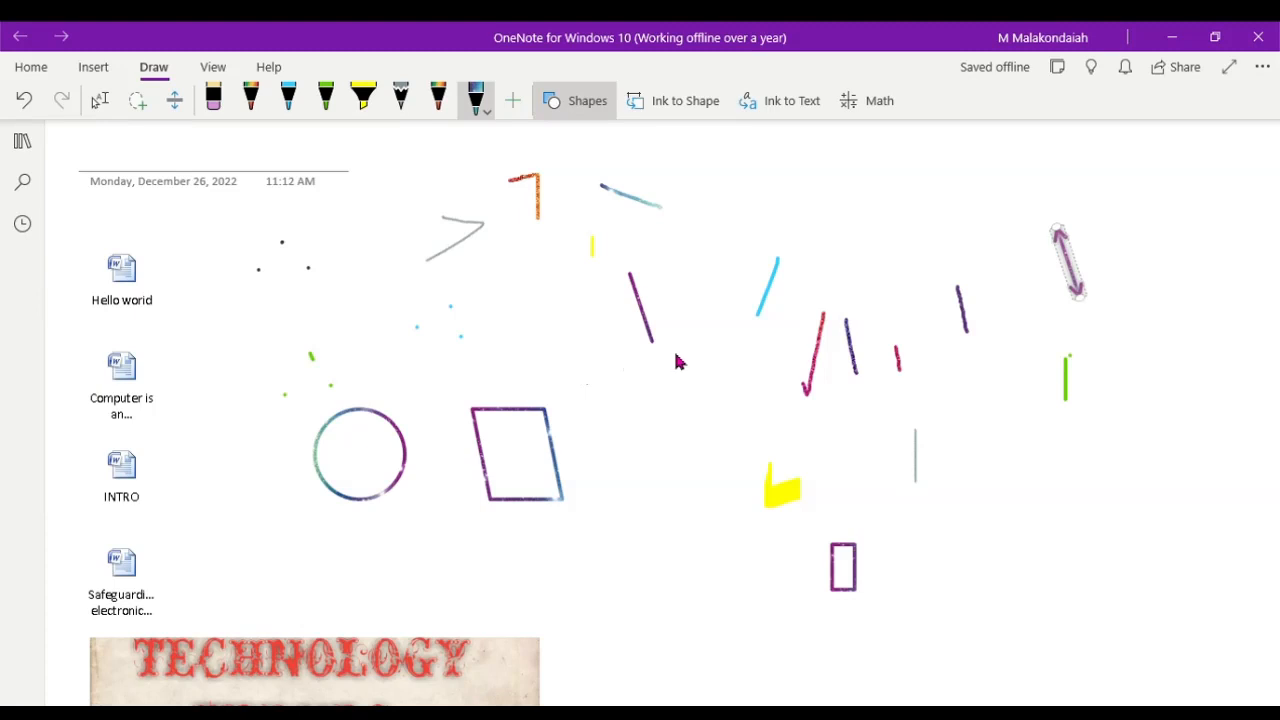
left_click(751, 369)
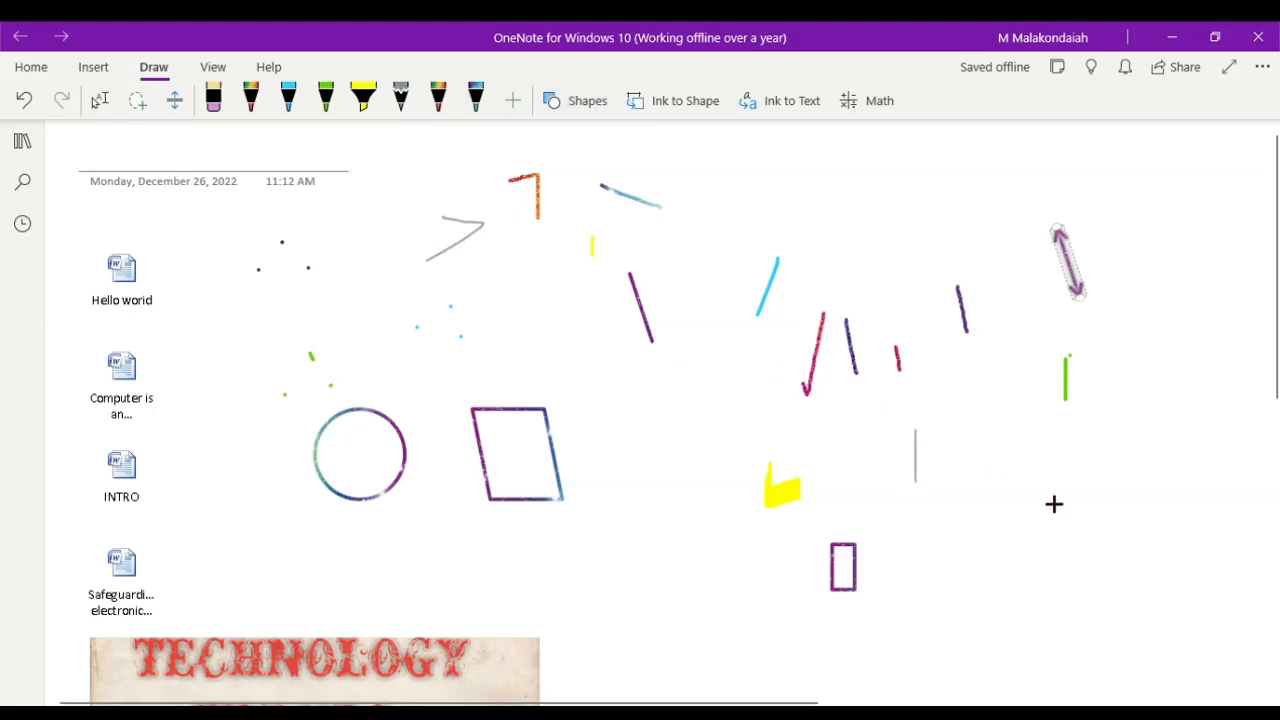
left_click_drag(1028, 494, 1042, 512)
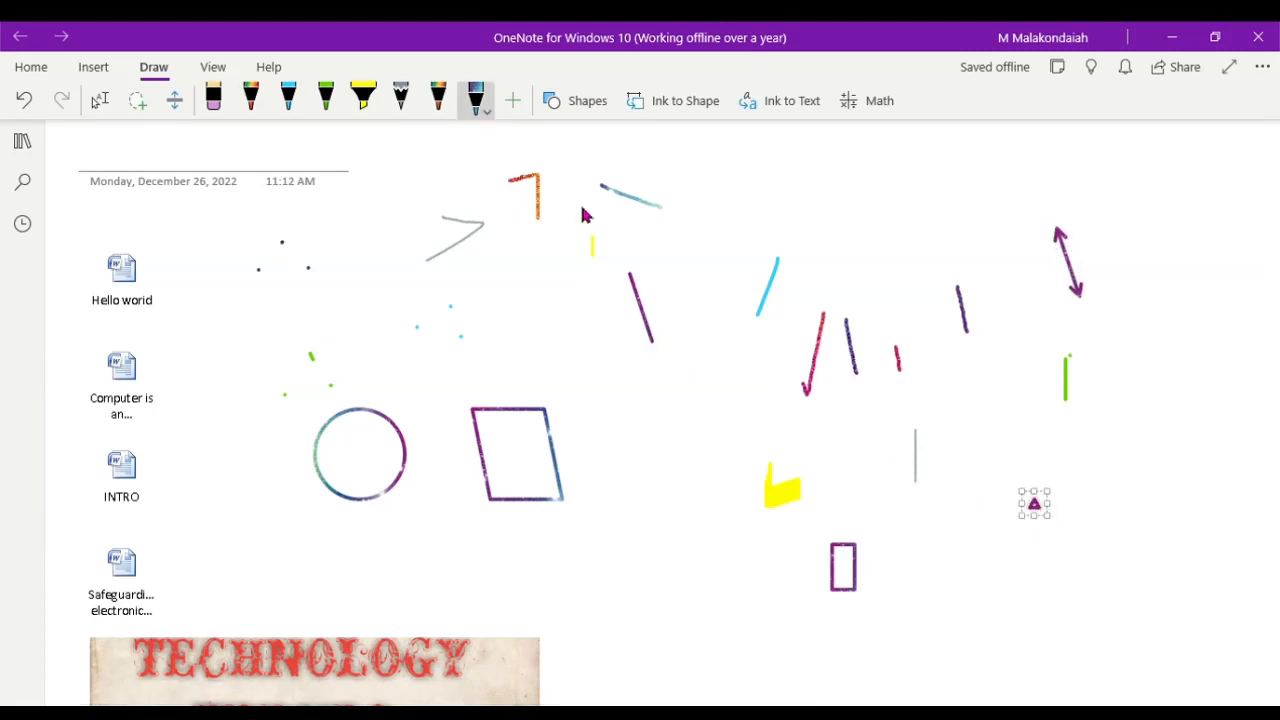
left_click(555, 106)
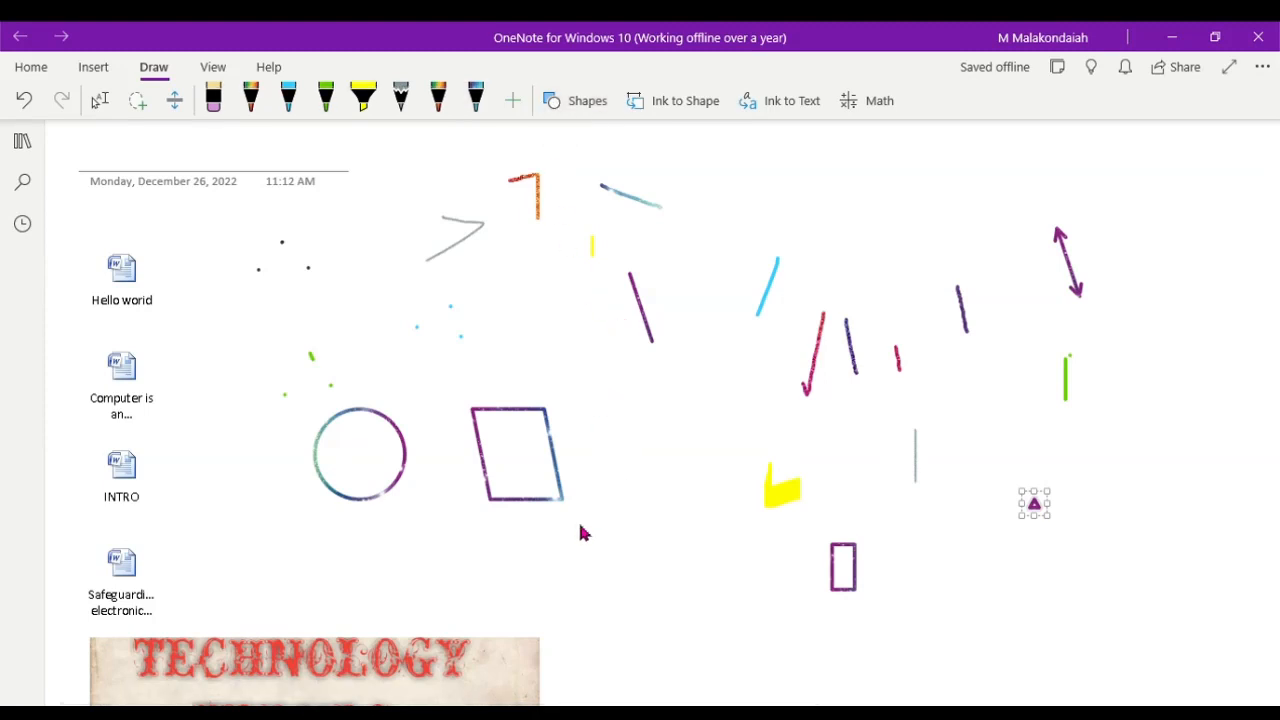
left_click(594, 576)
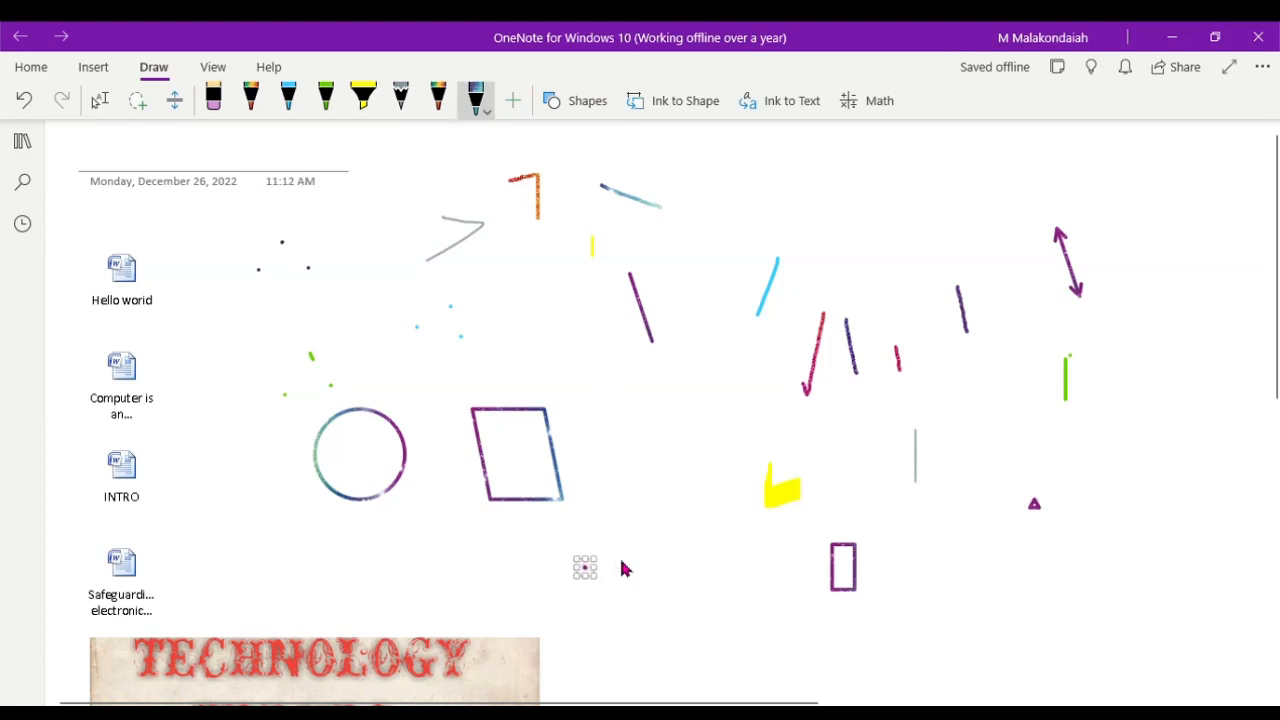
- Turn Ink to Shape on and off again, and handwrite a dot and a small y inside the parallelogram
left_click(655, 102)
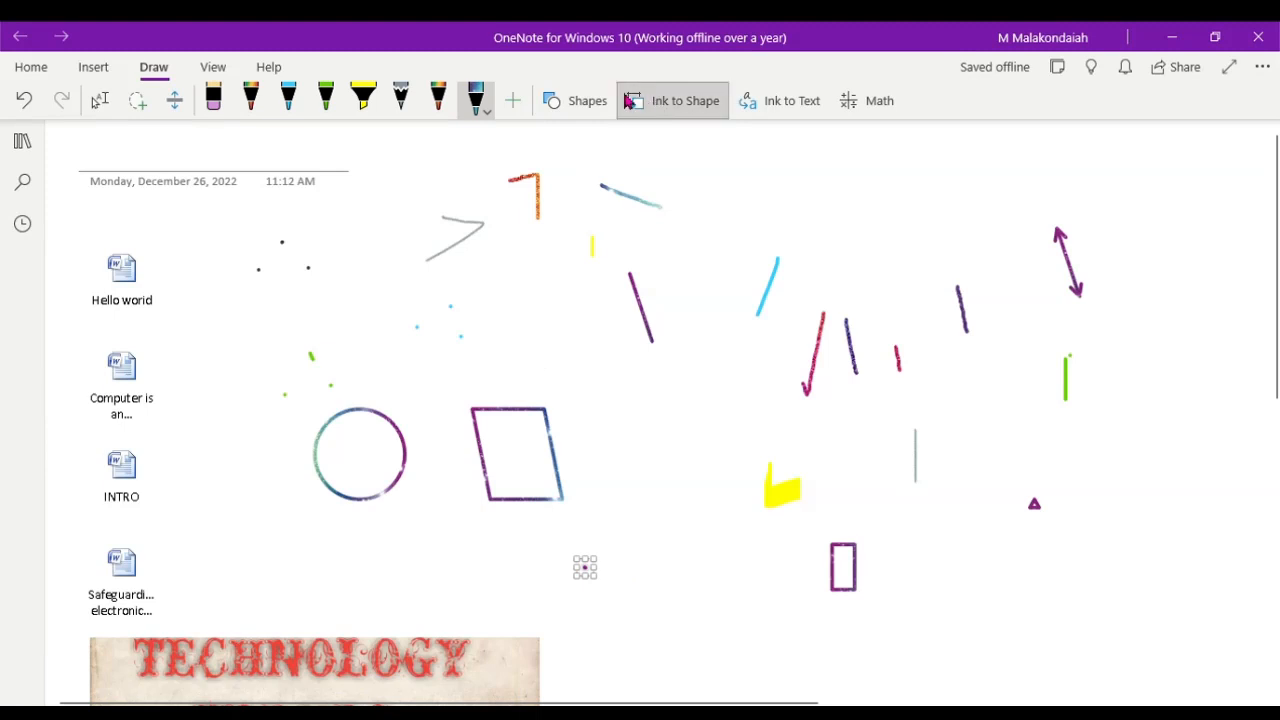
left_click(646, 107)
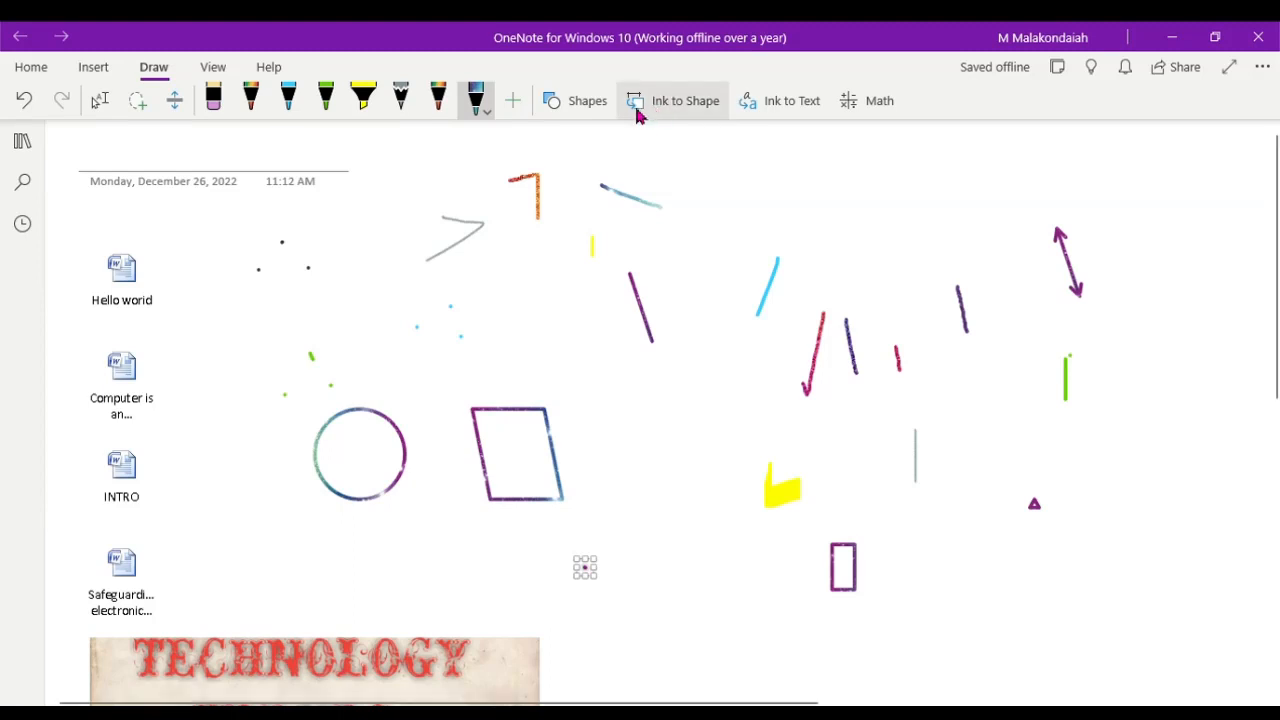
left_click(506, 446)
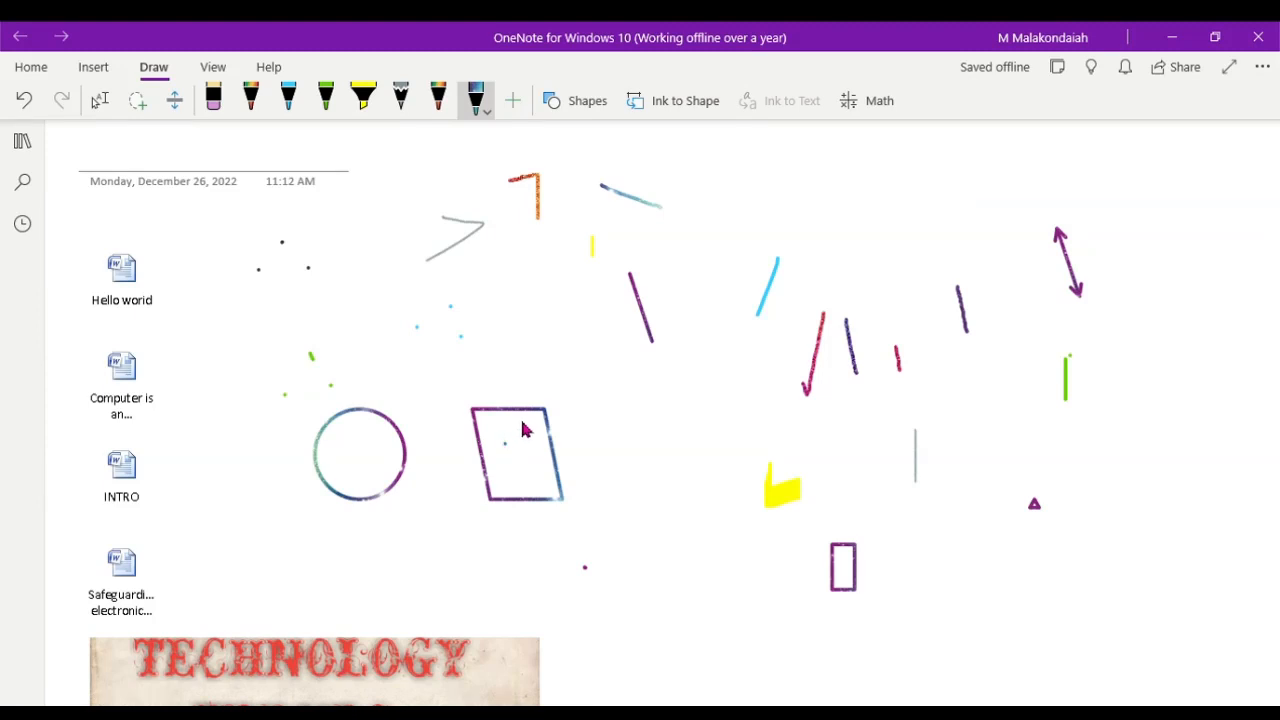
mouse_move(512, 450)
left_mouse_down()
mouse_move(527, 446)
mouse_move(522, 490)
left_mouse_up()
- Open the Math tool and review its getting-started instructions and quick start examples
left_click(876, 106)
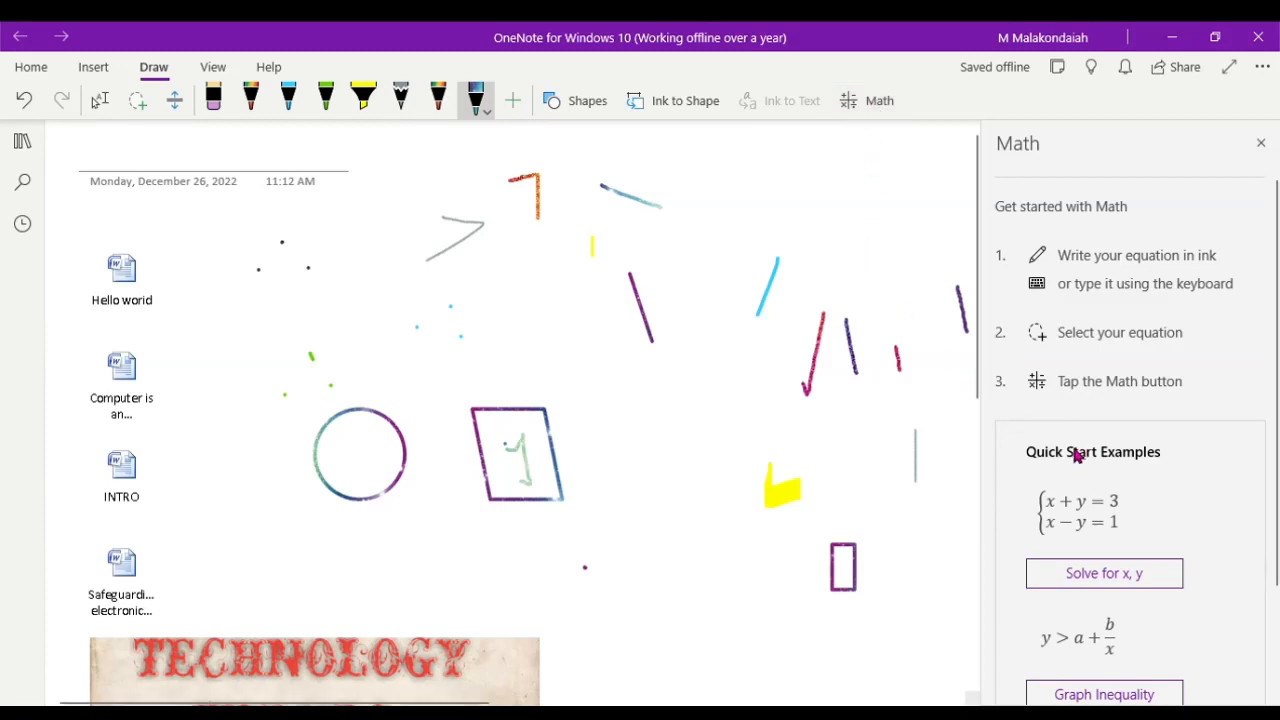
scroll(1077, 456, "down", 3)
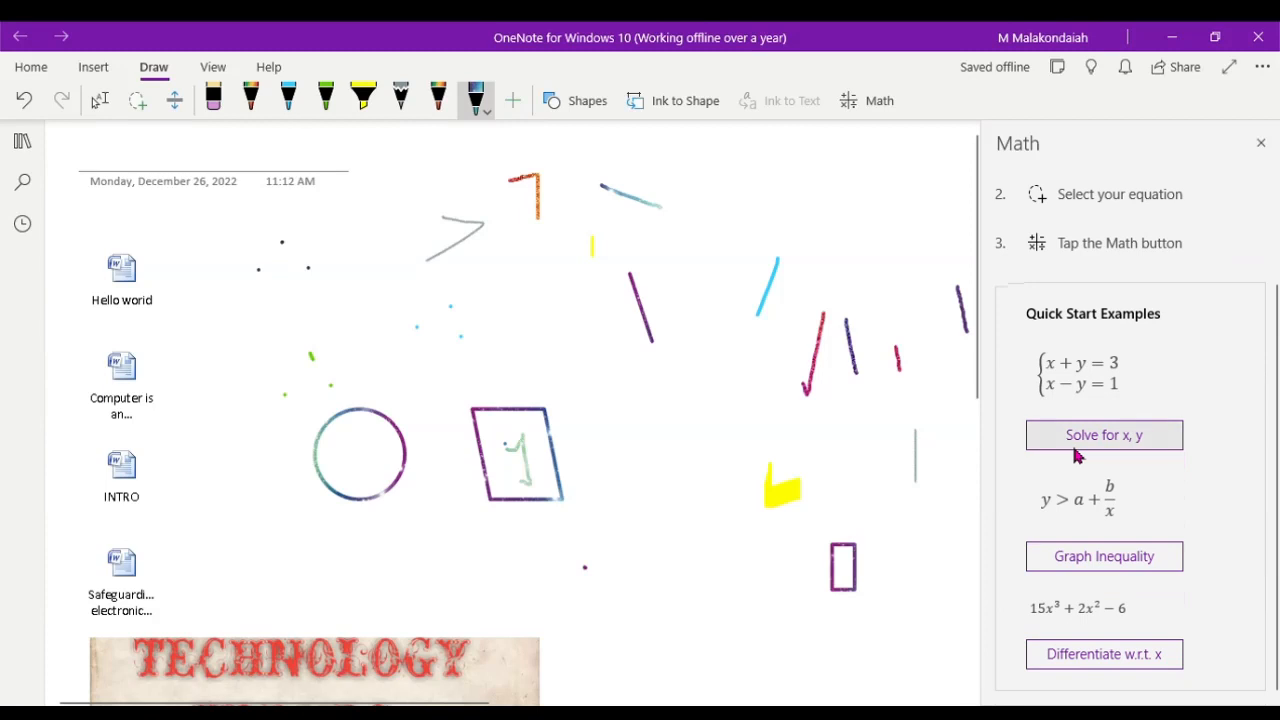
scroll(1077, 456, "up", 3)
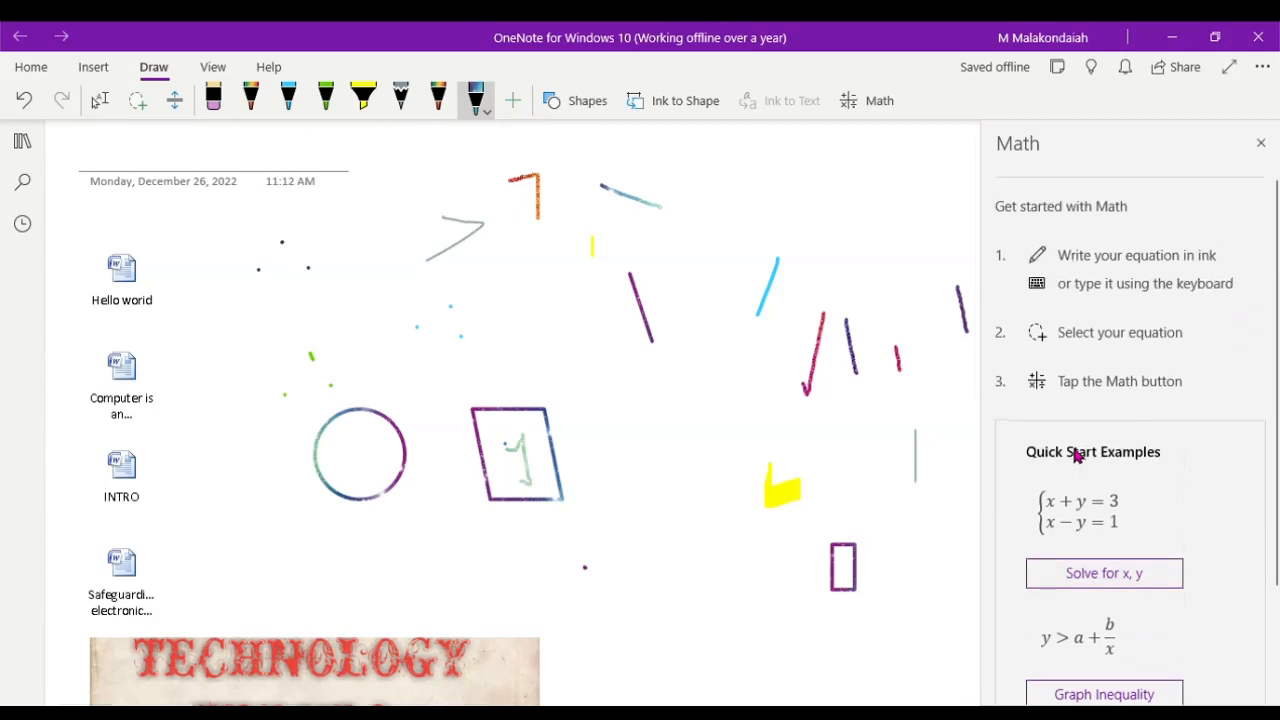
scroll(1077, 456, "down", 3)
scroll(1077, 456, "up", 3)
scroll(1077, 456, "down", 3)
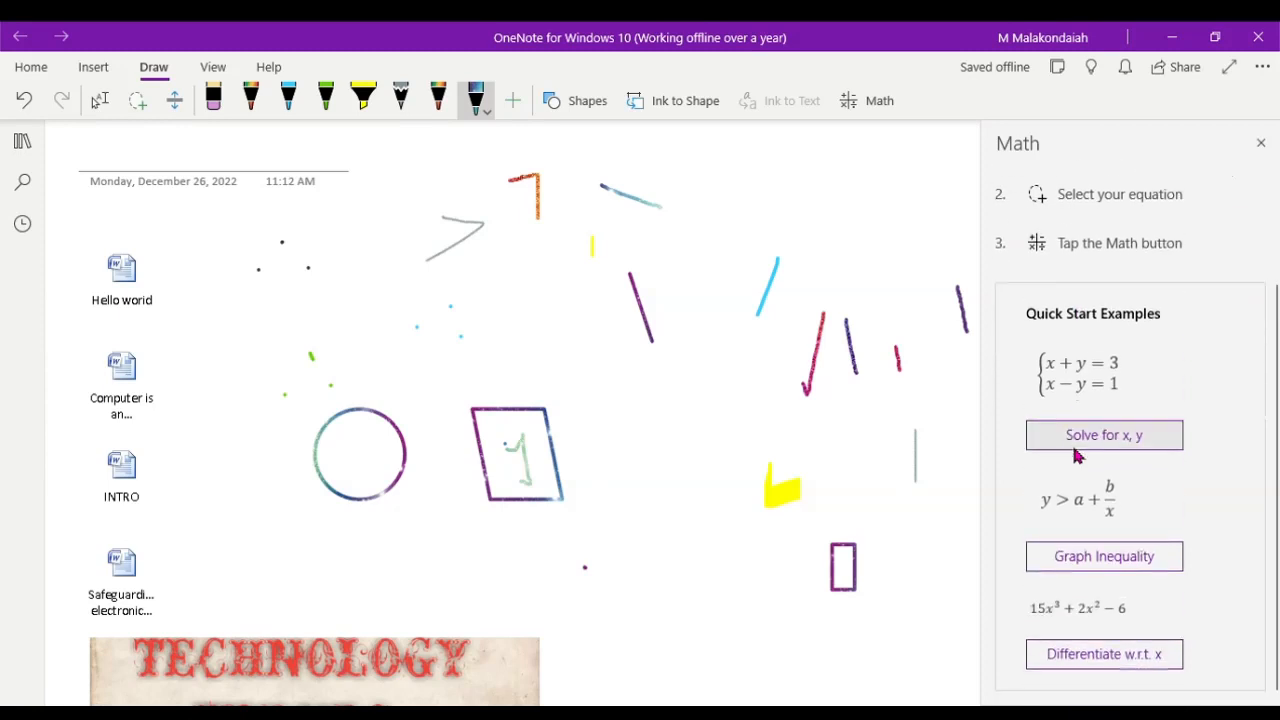
scroll(1077, 456, "up", 3)
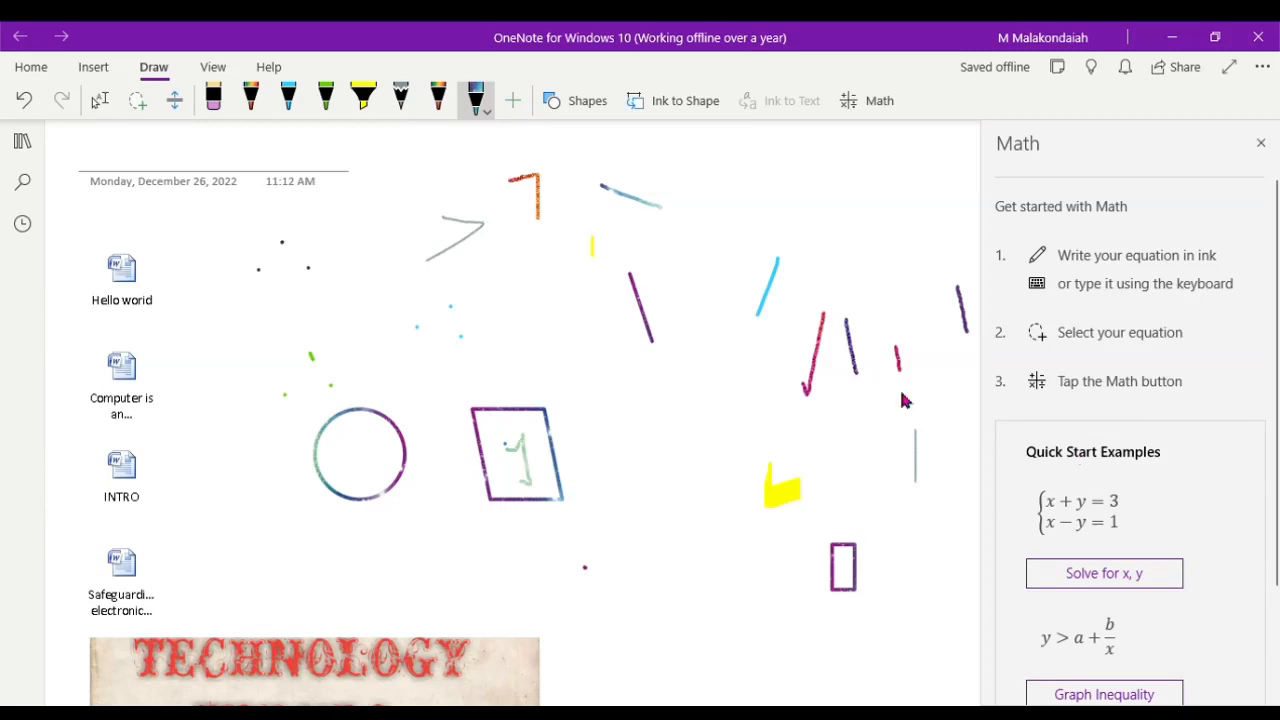
- Undo the handwritten y inside the parallelogram and add a second pen dot beside the existing dot there
left_click(24, 102)
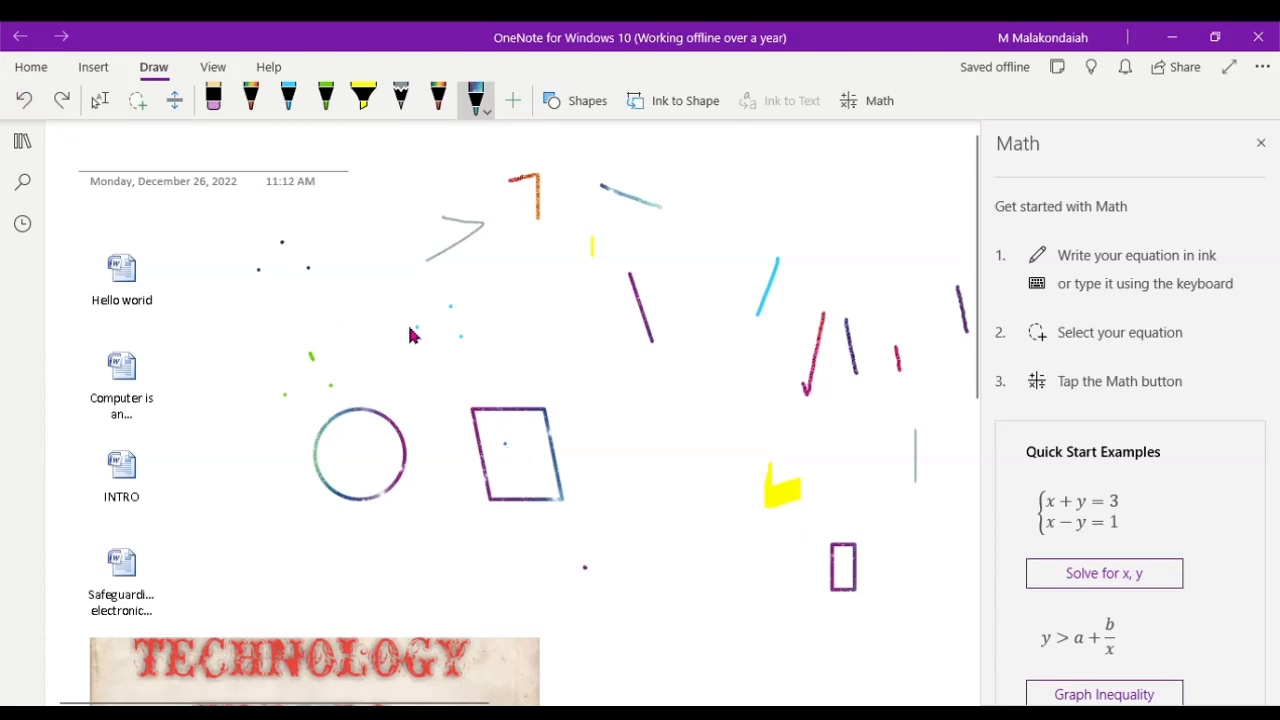
left_click(505, 443)
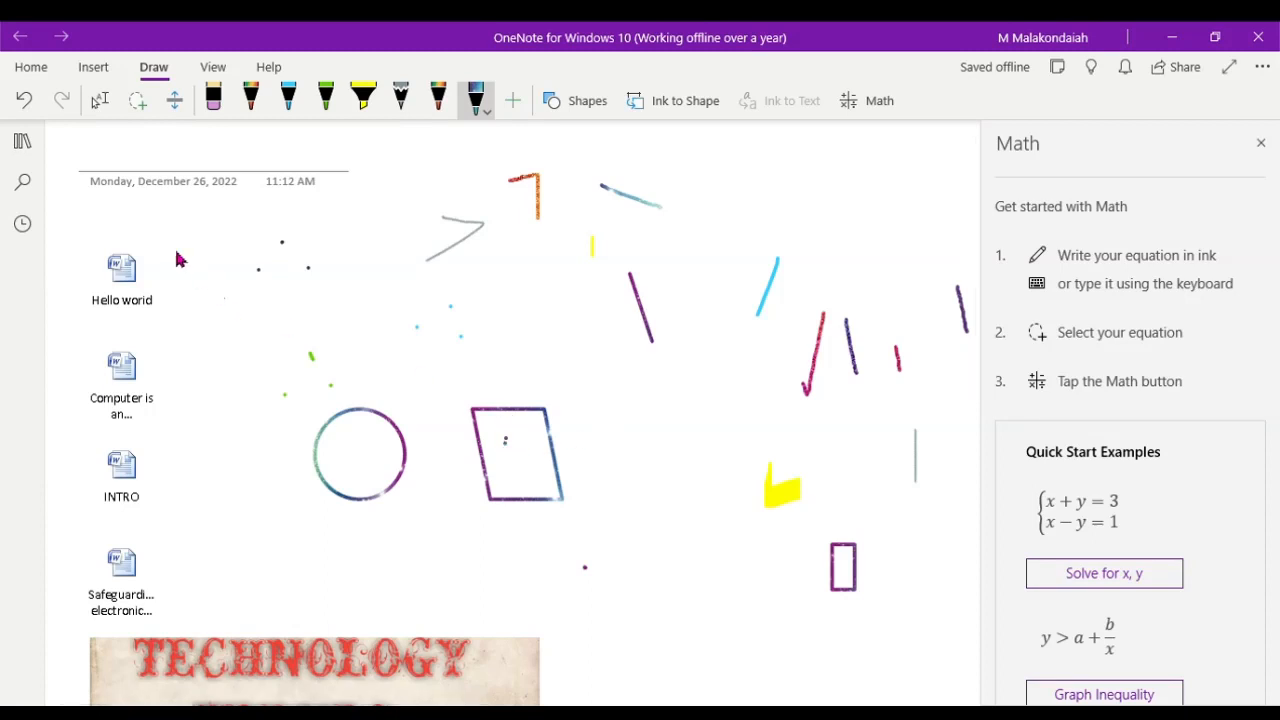